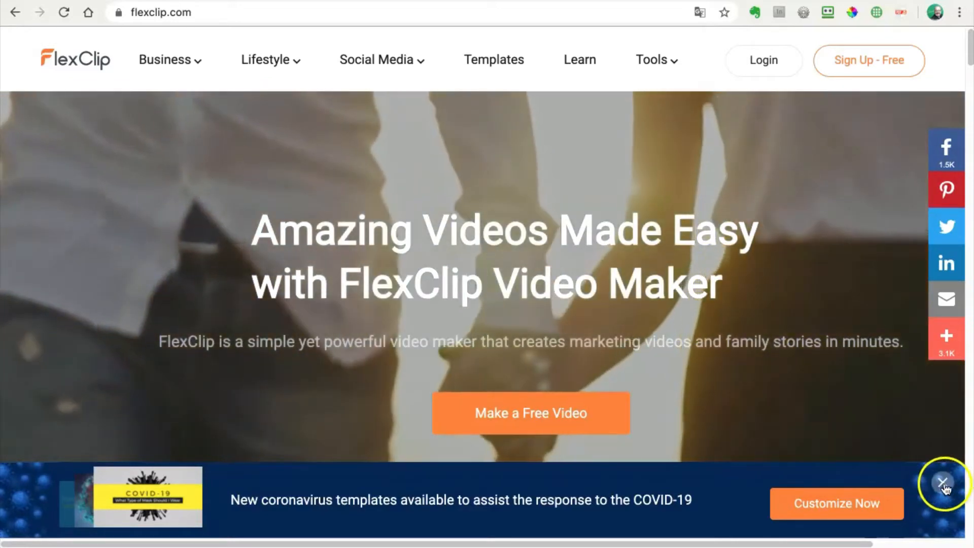
Step: Dismiss the coronavirus templates banner and sign up for a free FlexClip account with a Google account
click(943, 484)
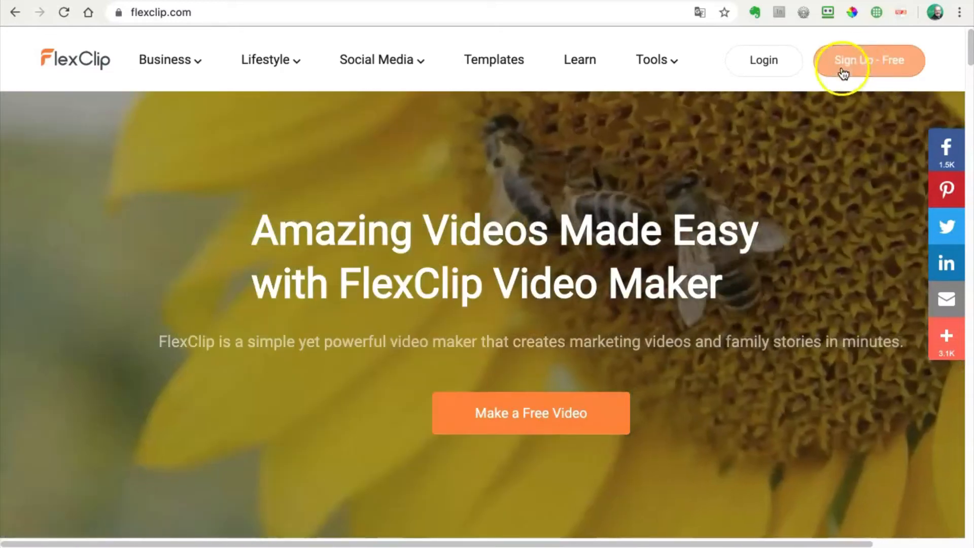
click(862, 64)
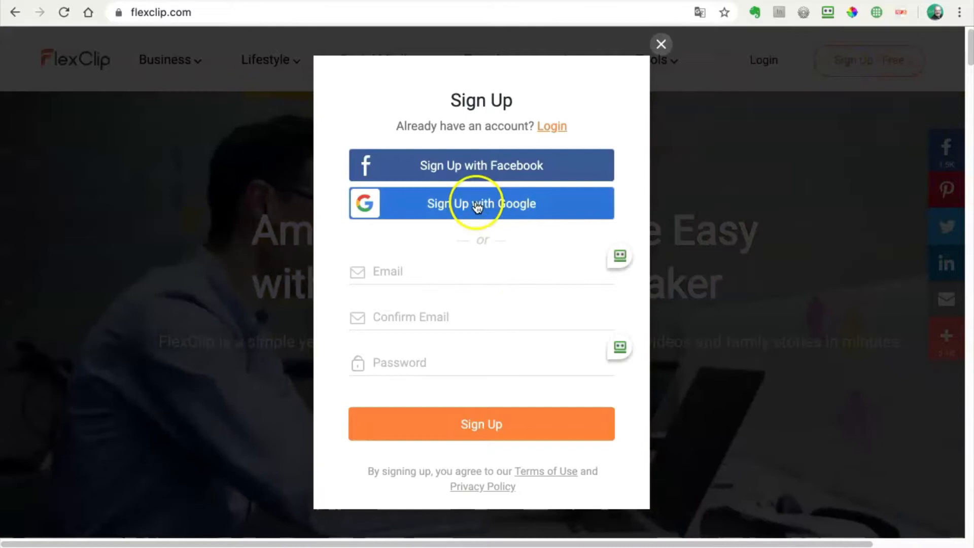
click(489, 204)
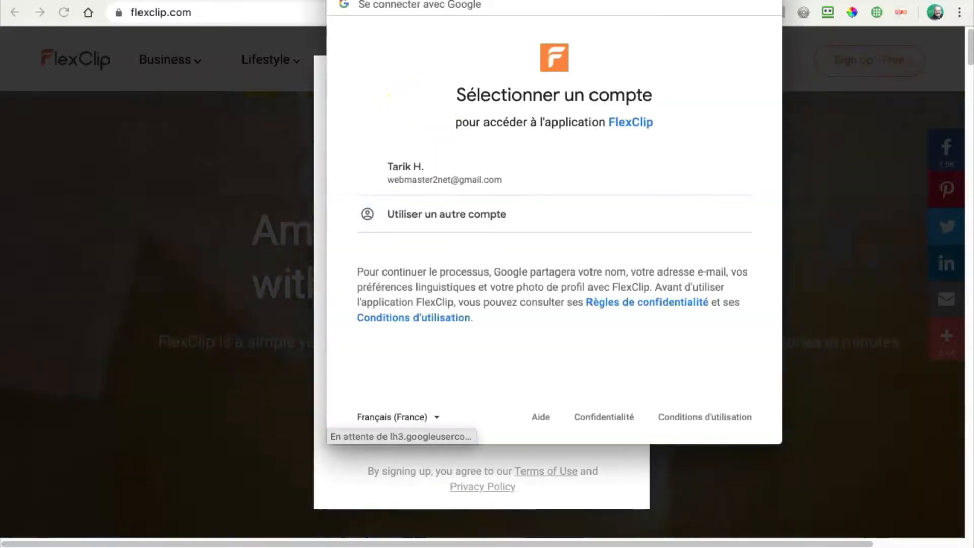
click(322, 233)
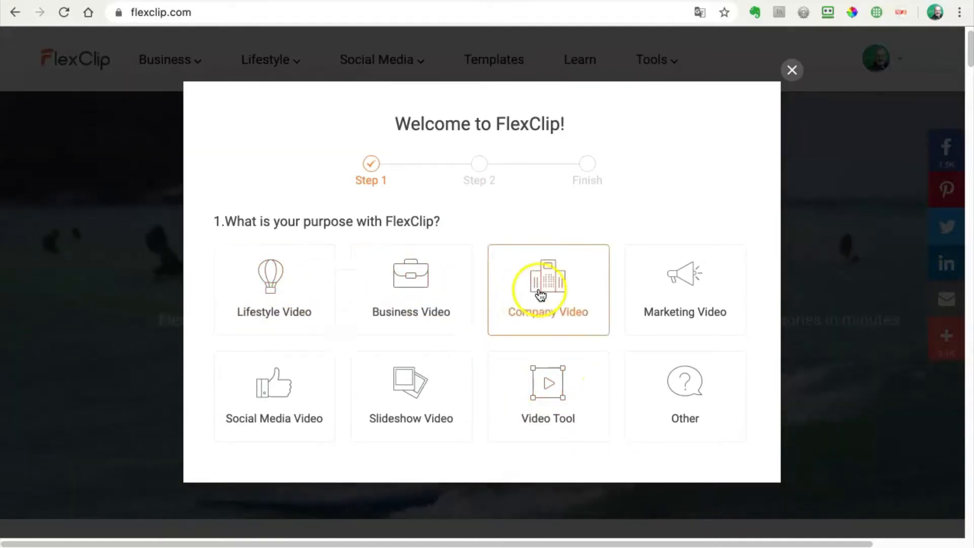
Step: Complete the welcome questionnaire with Lifestyle Video and Photography Video as purposes, and confirm the registration
click(267, 274)
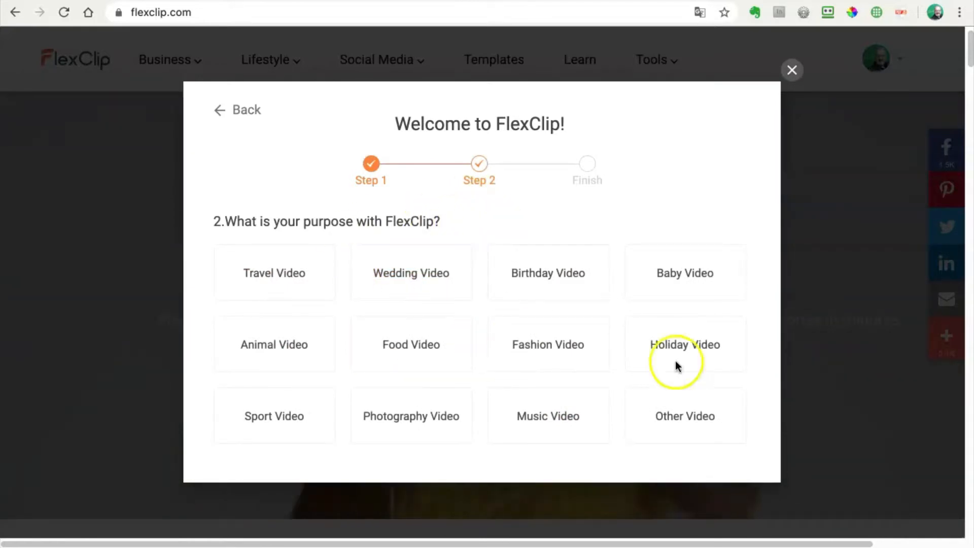
click(412, 416)
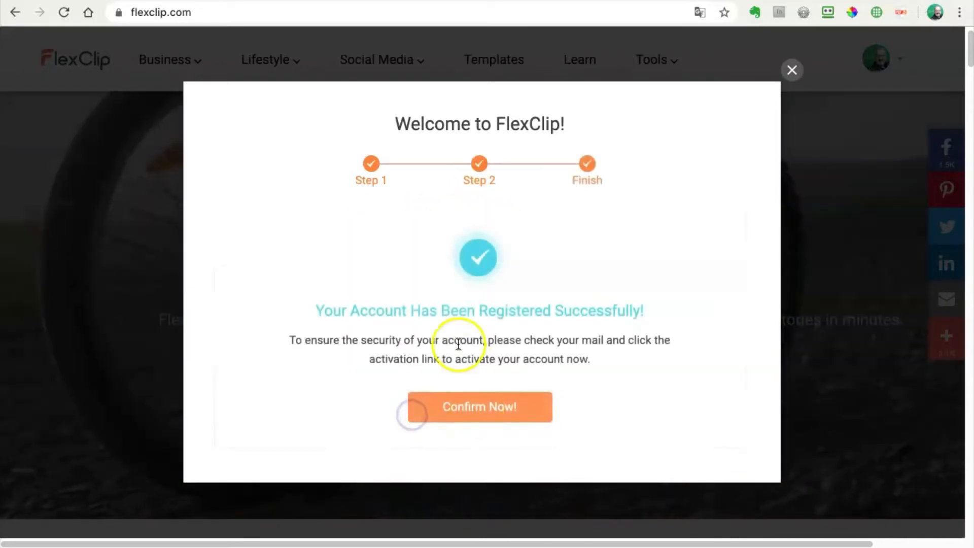
click(485, 407)
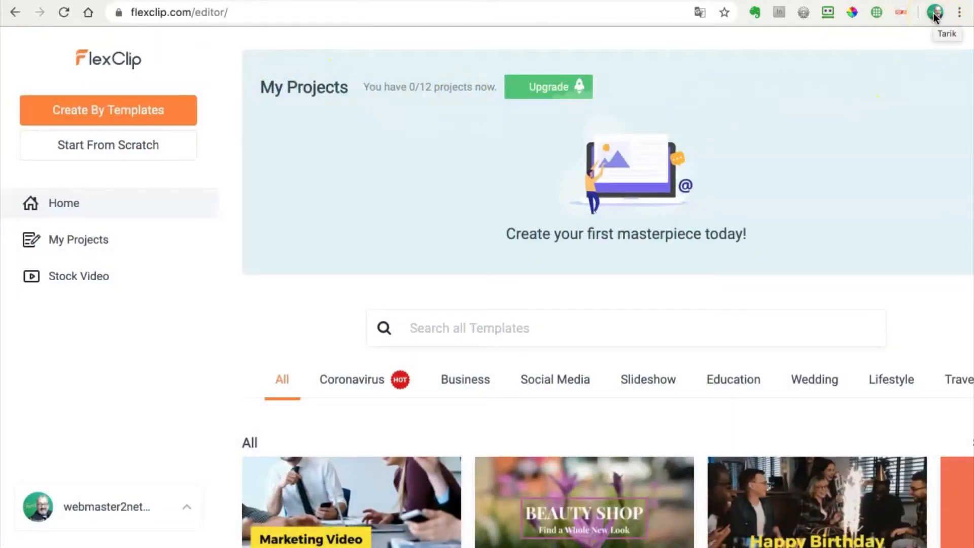
Step: Look at the account options in the FlexClip dashboard and close them again
click(935, 13)
click(935, 12)
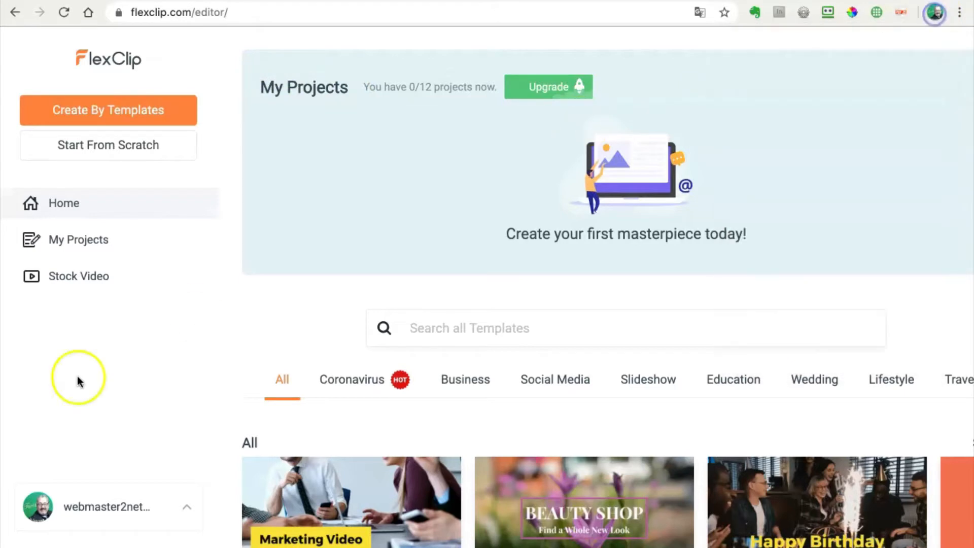
click(183, 506)
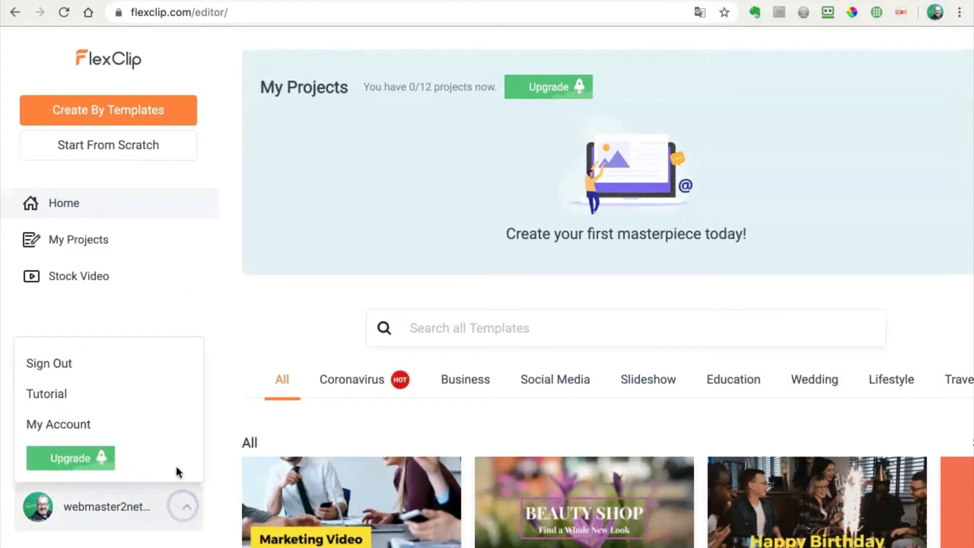
click(153, 316)
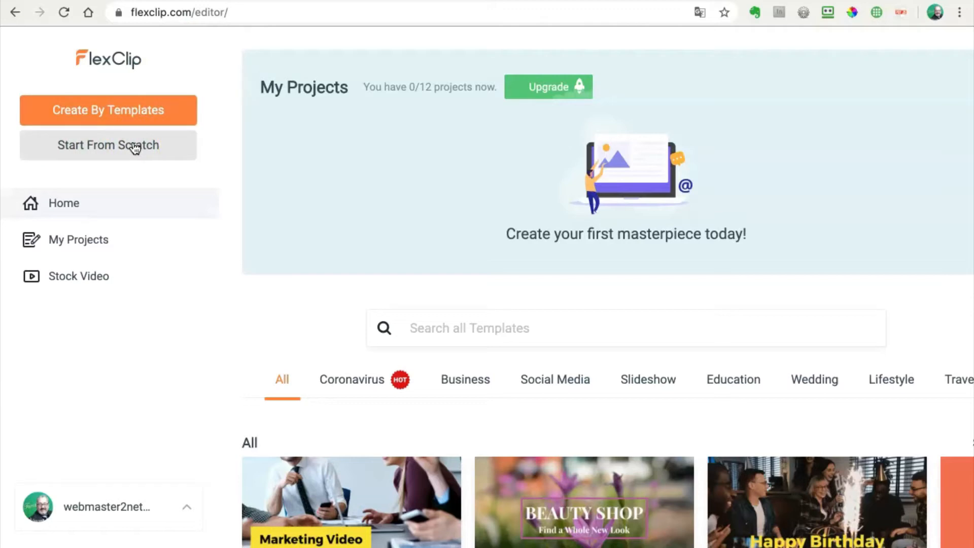
Step: Start creating a video from templates and browse the full collection of video templates
click(136, 111)
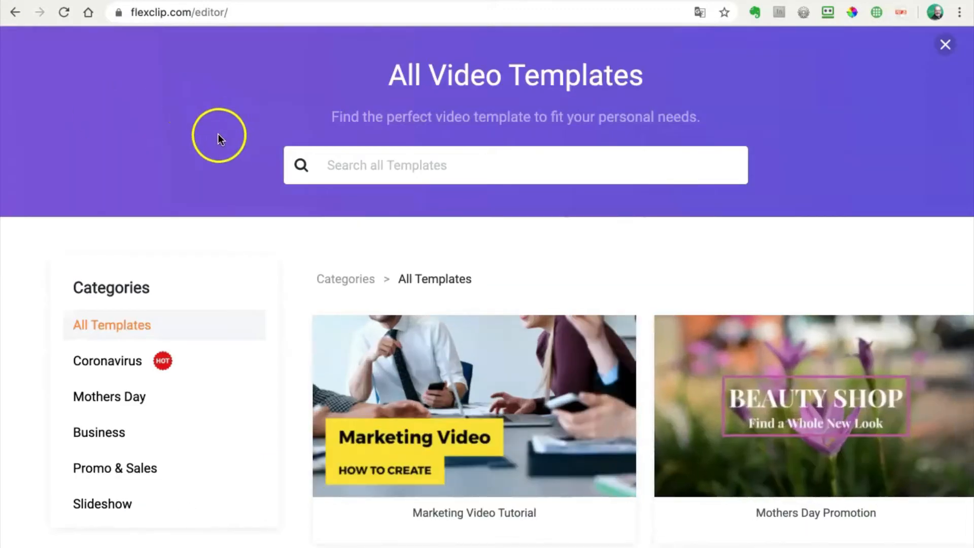
scroll(298, 233, down, 5)
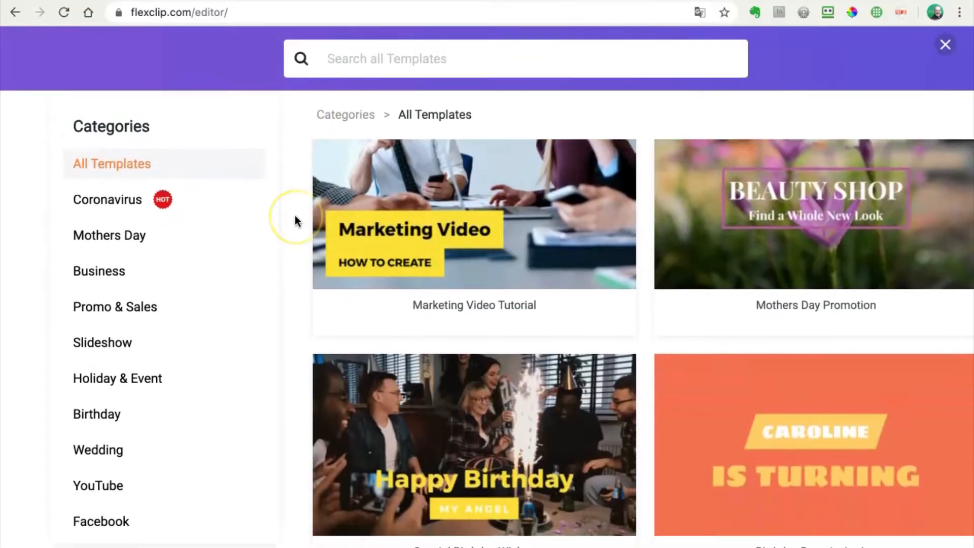
mouse_move(488, 242)
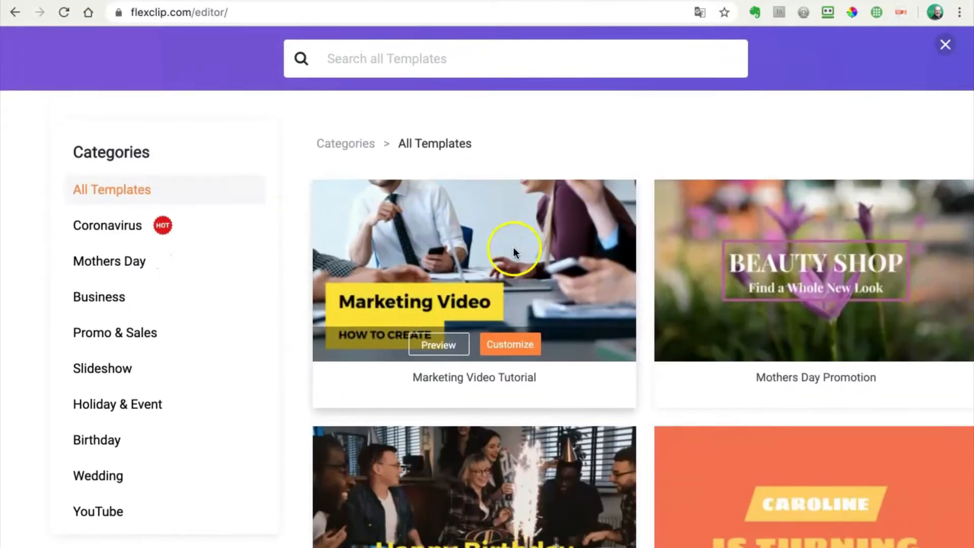
scroll(505, 249, down, 4)
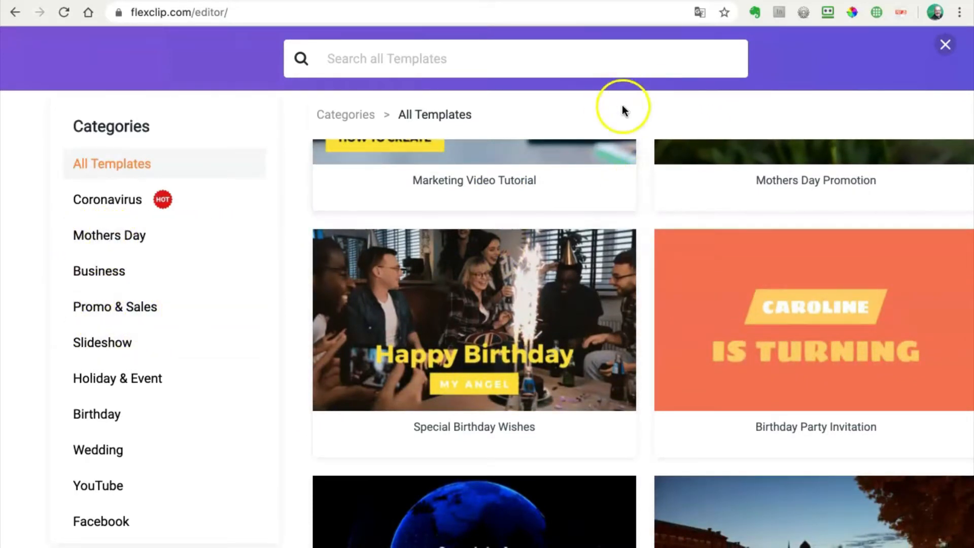
Step: Try out Google Translate on the template page in French, look through the translated categories, and switch back to English
click(700, 13)
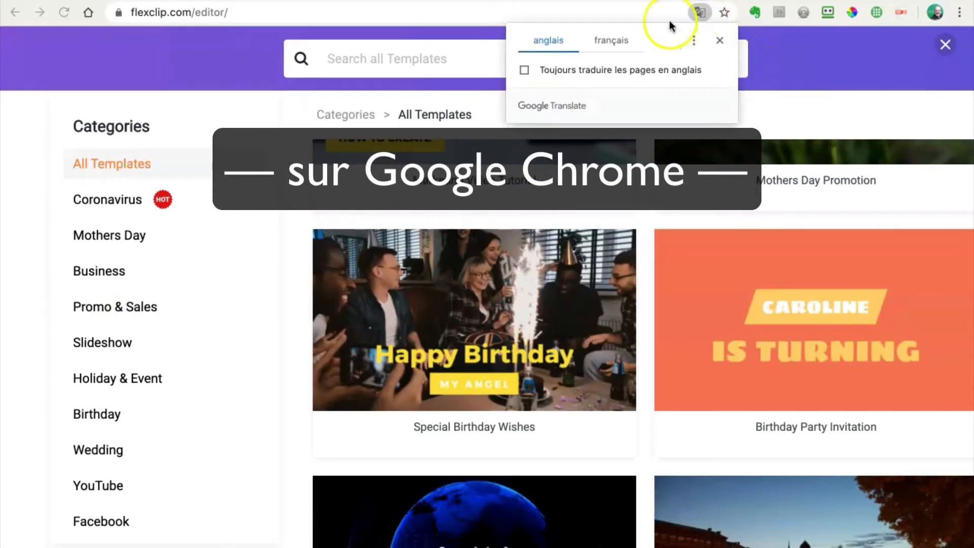
click(616, 42)
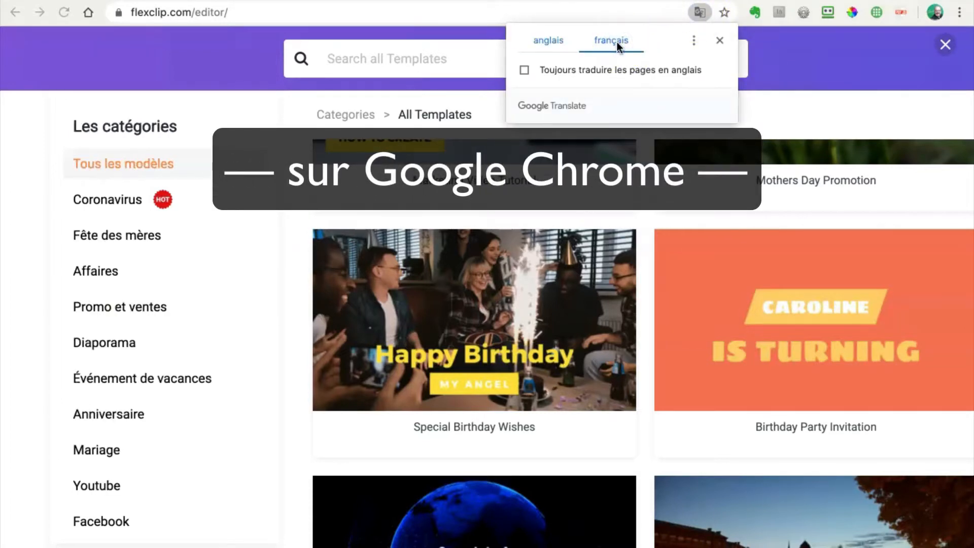
scroll(124, 449, down, 5)
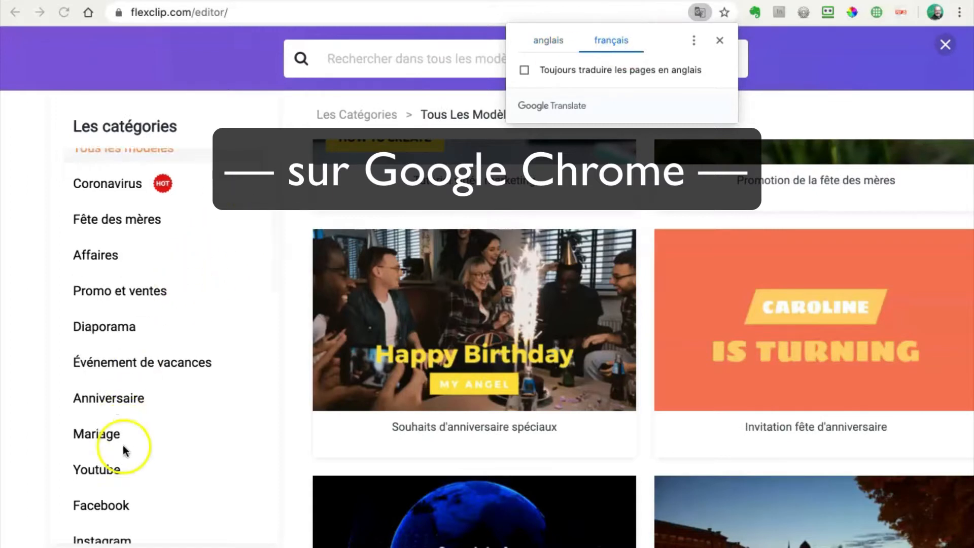
scroll(133, 448, down, 1)
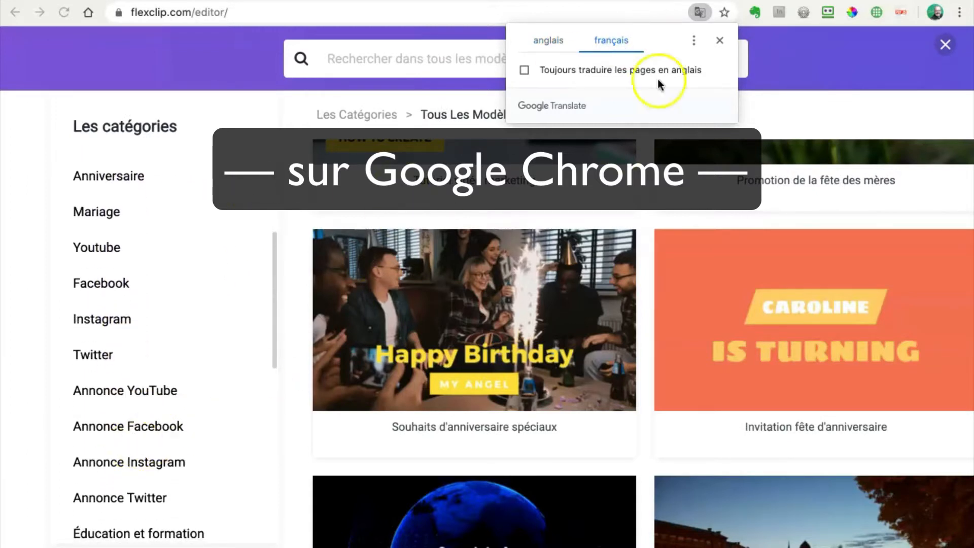
click(548, 39)
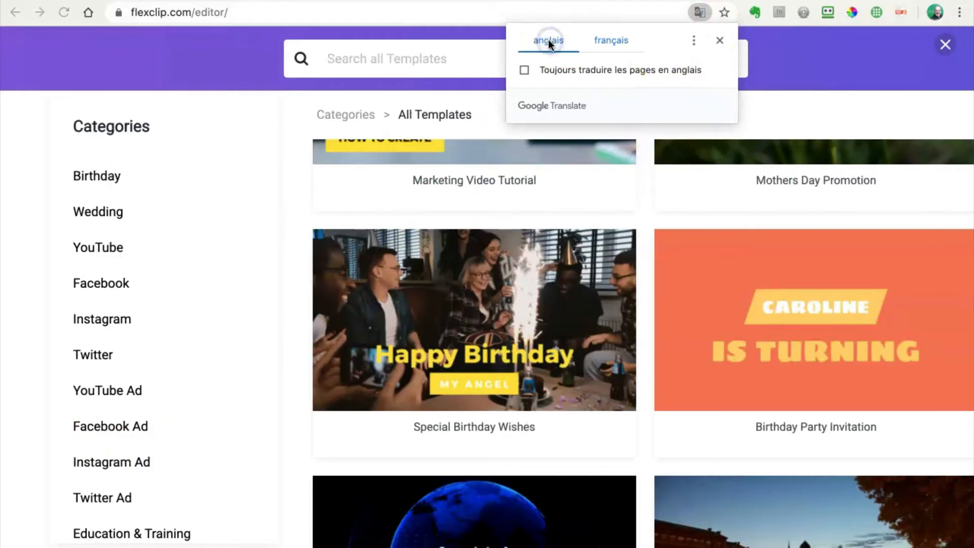
click(719, 40)
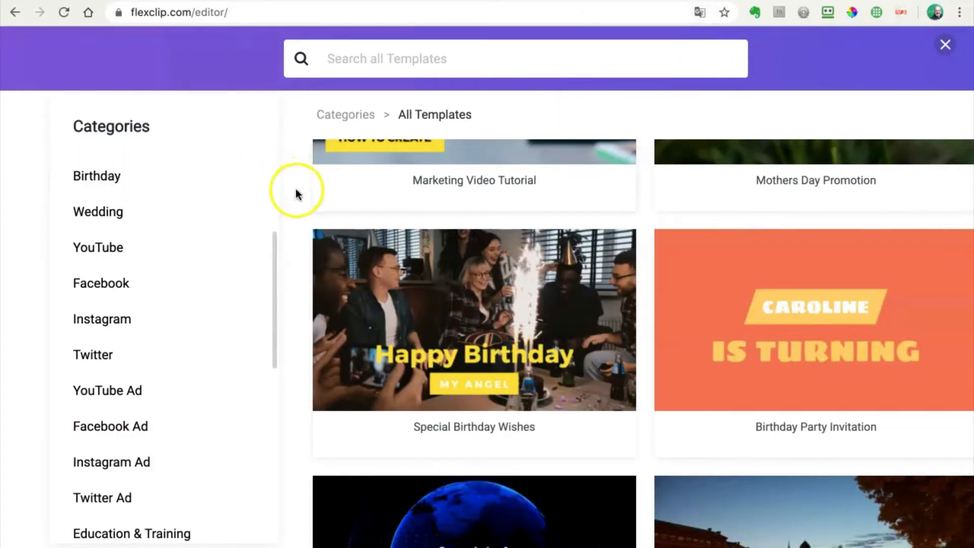
Step: Browse the YouTube Ad category and open the Real Estate Agency Introduction template for customization
scroll(228, 330, down, 3)
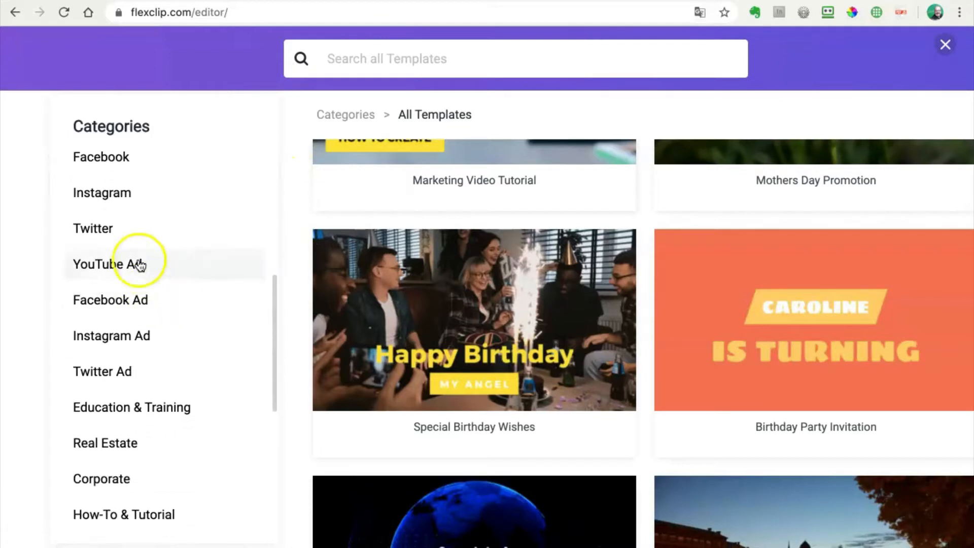
click(106, 267)
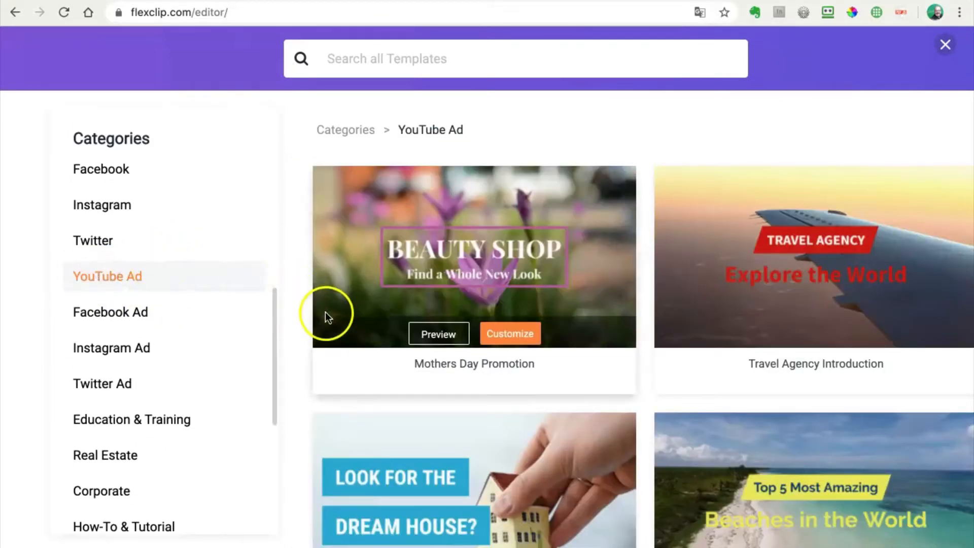
scroll(324, 312, down, 5)
scroll(348, 320, down, 2)
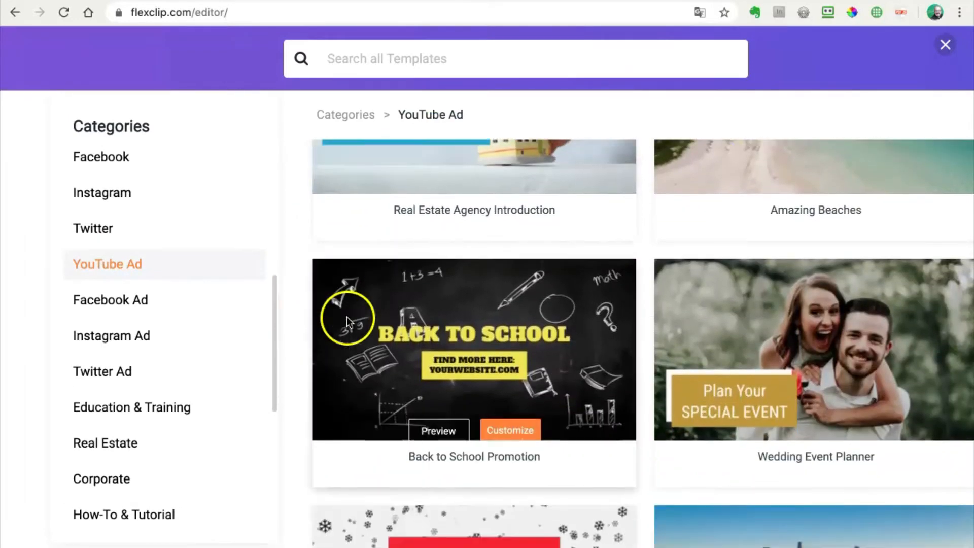
scroll(349, 320, up, 4)
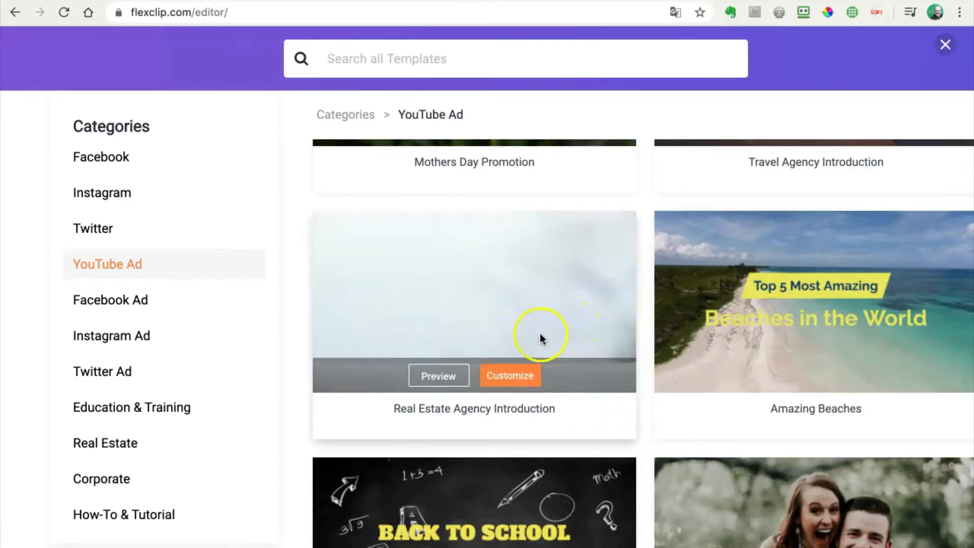
click(509, 377)
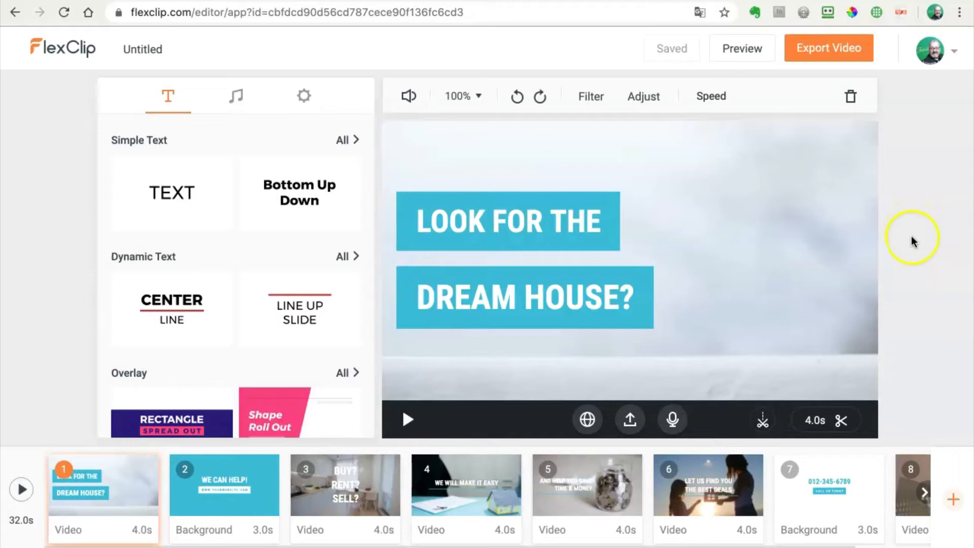
Step: In the third scene, add "Blabla" as the second text entry below the BUY? RENT? SELL? text
mouse_move(115, 517)
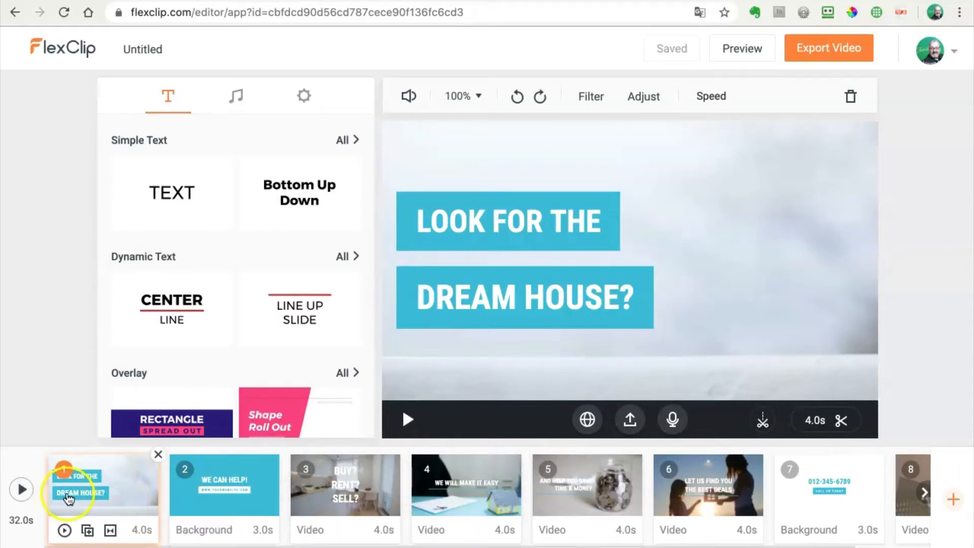
click(235, 499)
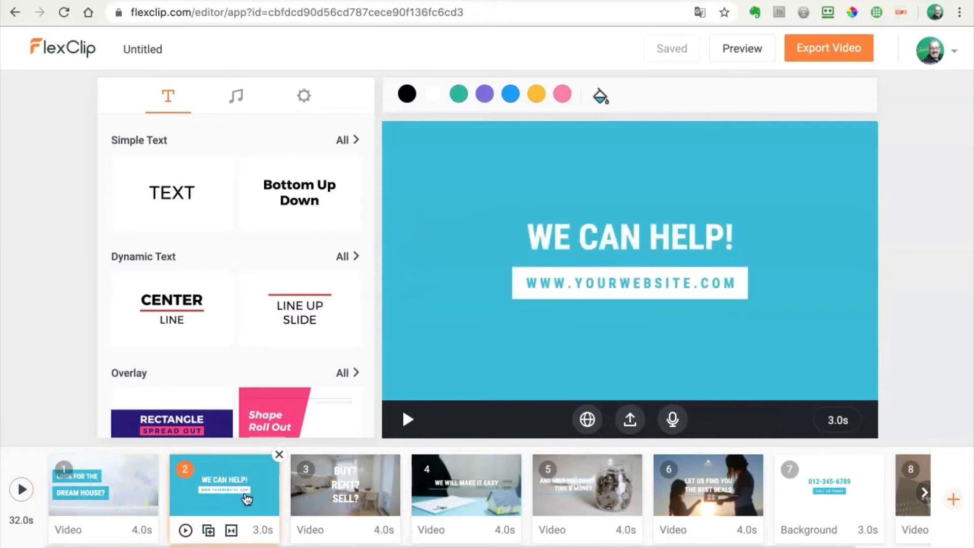
click(350, 492)
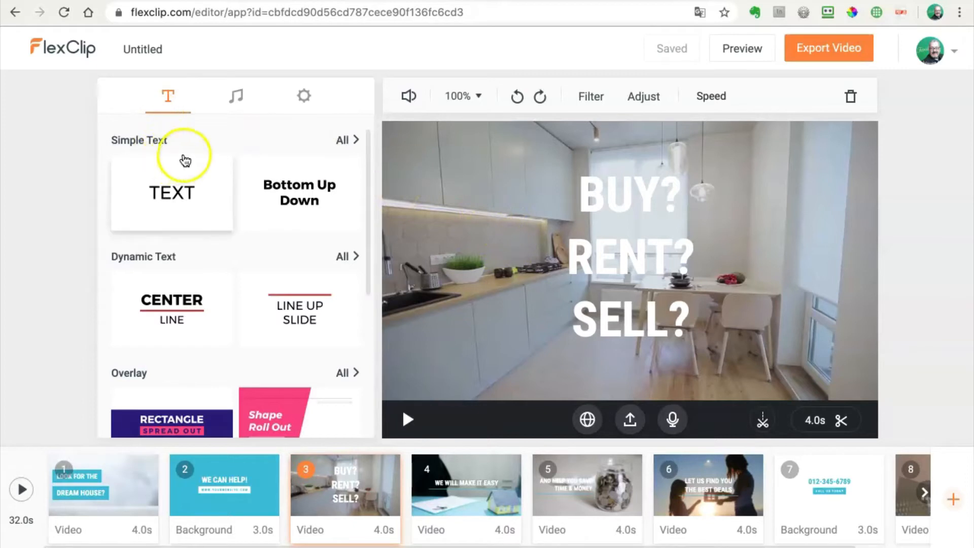
click(636, 199)
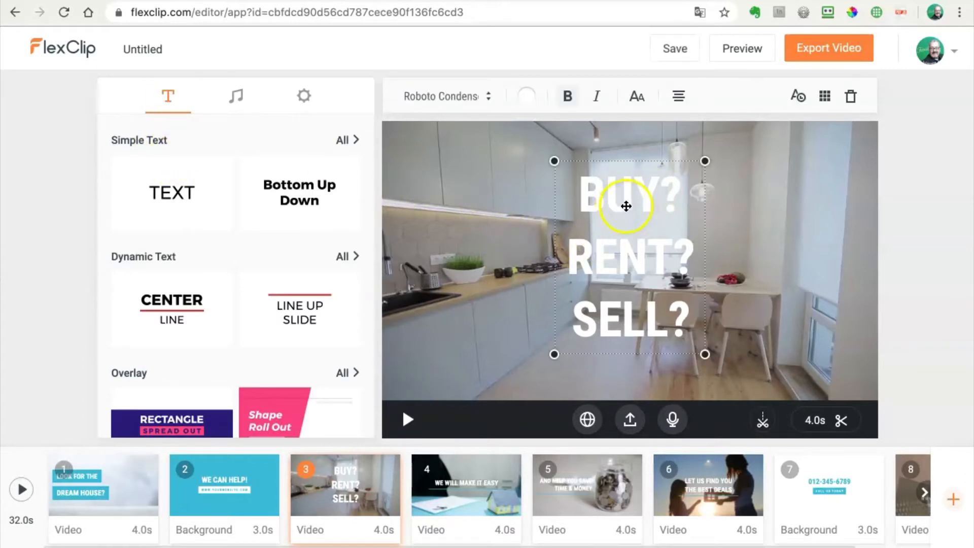
double_click(621, 202)
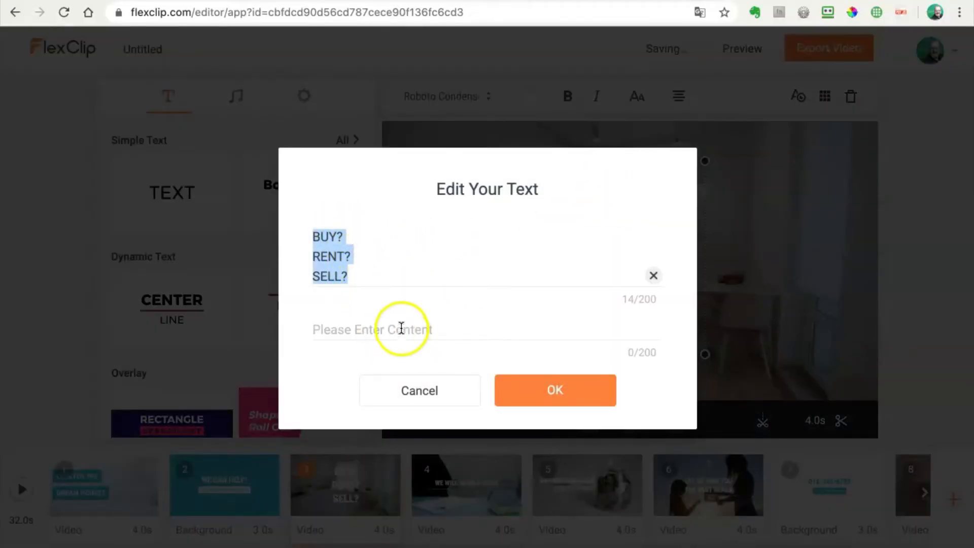
click(401, 328)
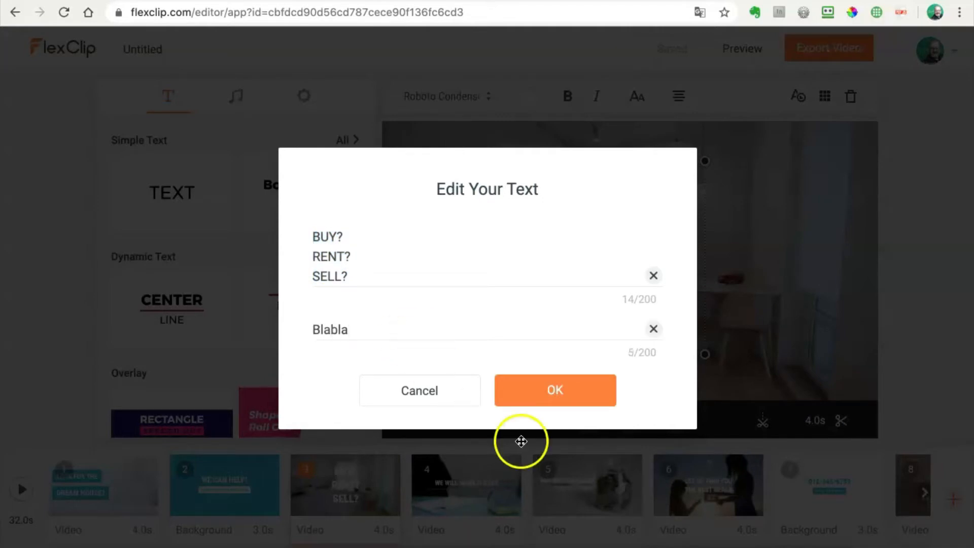
click(558, 397)
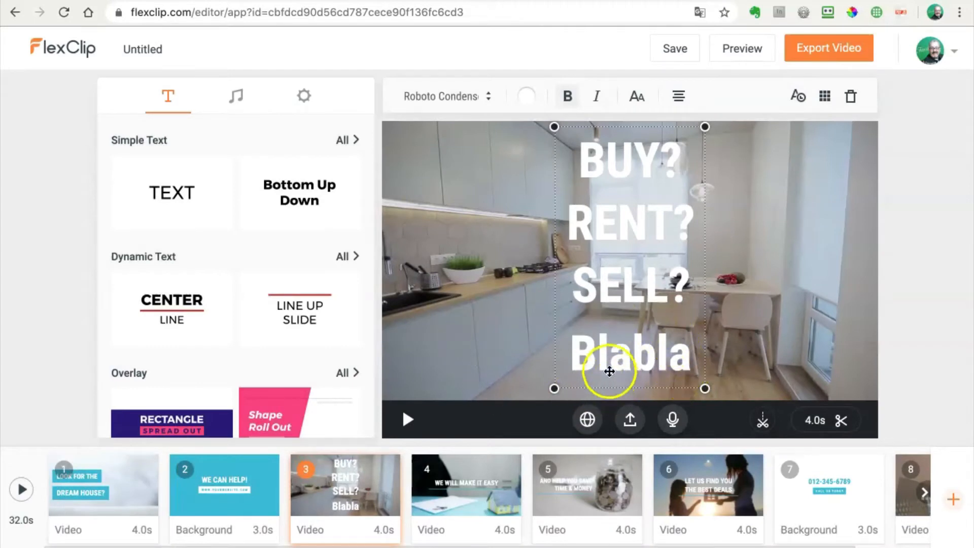
Step: Try the plain TEXT and Bottom Up Down styles on the third scene's text, and apply Fade Up Down
click(176, 200)
click(292, 202)
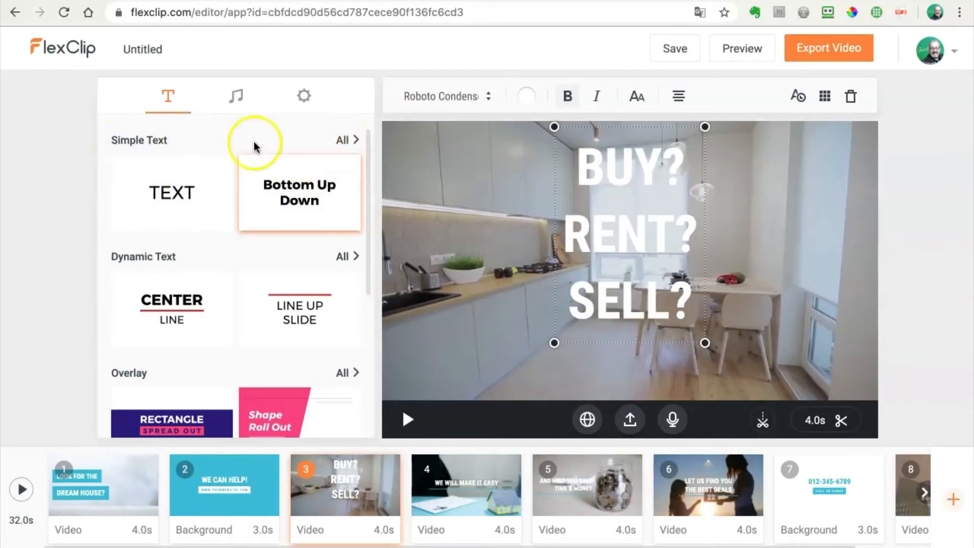
click(343, 143)
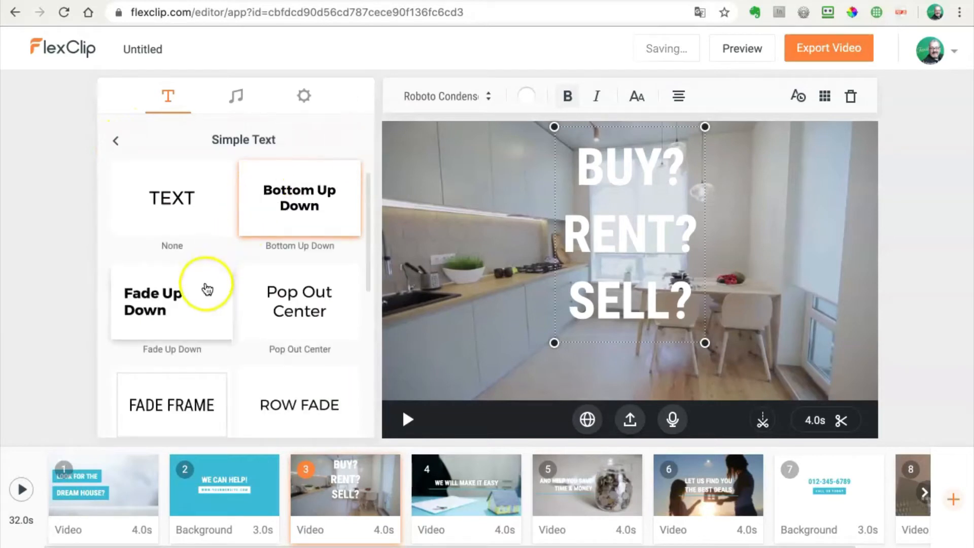
click(179, 303)
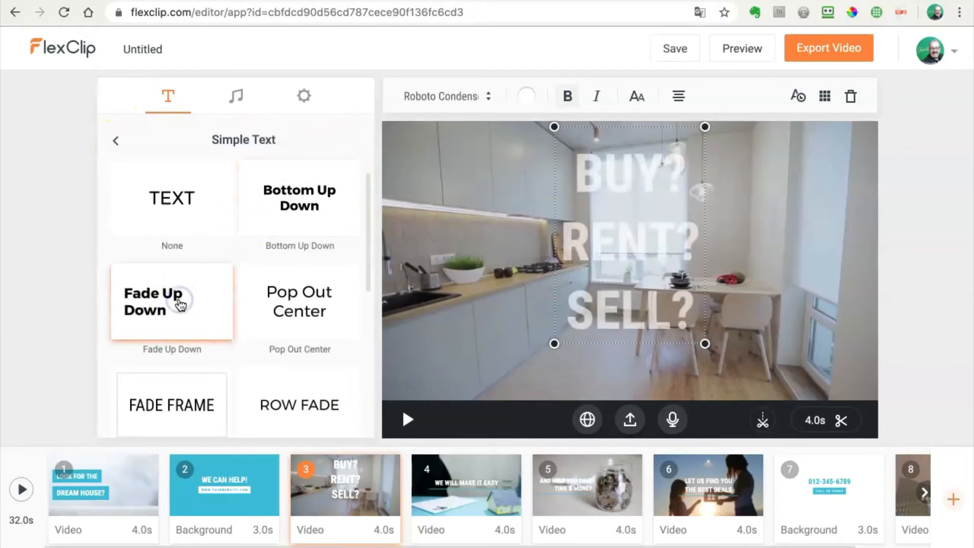
Step: Try the Pop Out Center, Fade Frame and Row Fade simple text styles on the third scene's BUY? RENT? SELL? text
click(300, 304)
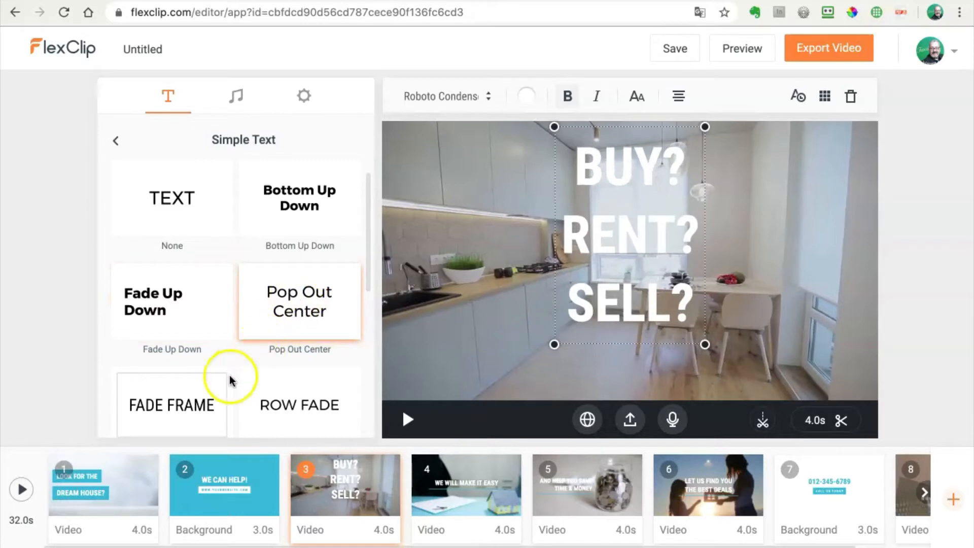
click(187, 396)
click(294, 402)
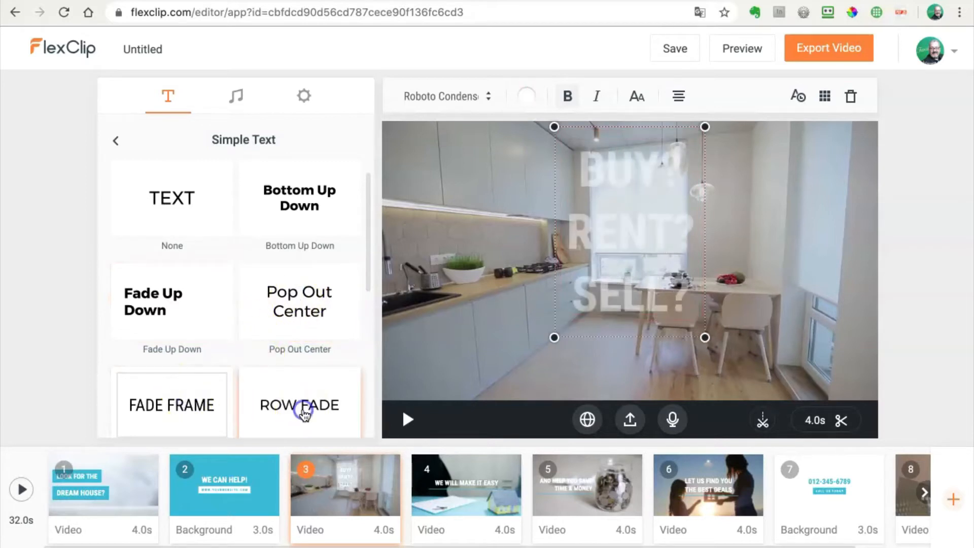
click(116, 142)
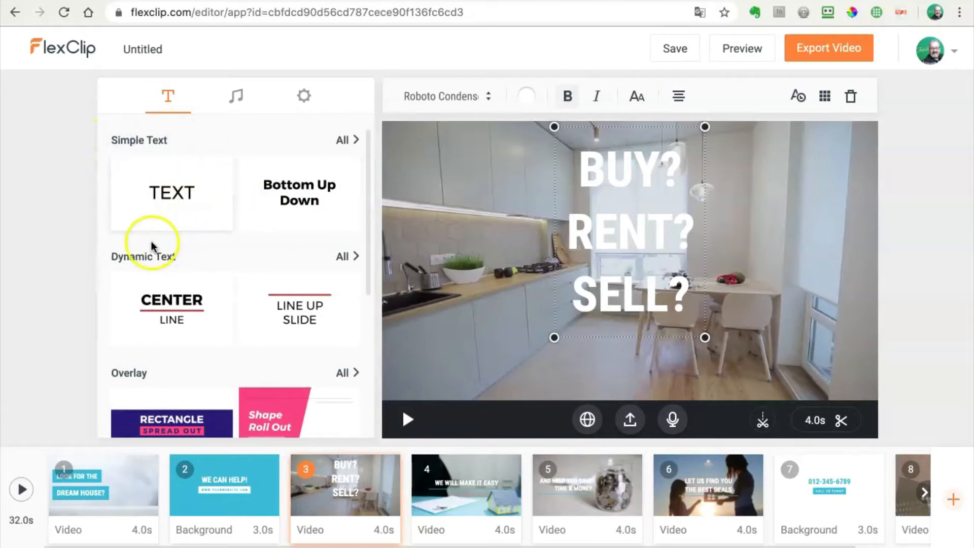
Step: Try the Center Line, Line Up Slide, Center Stage and High Light dynamic text styles on the third scene's text
scroll(260, 263, down, 2)
click(343, 171)
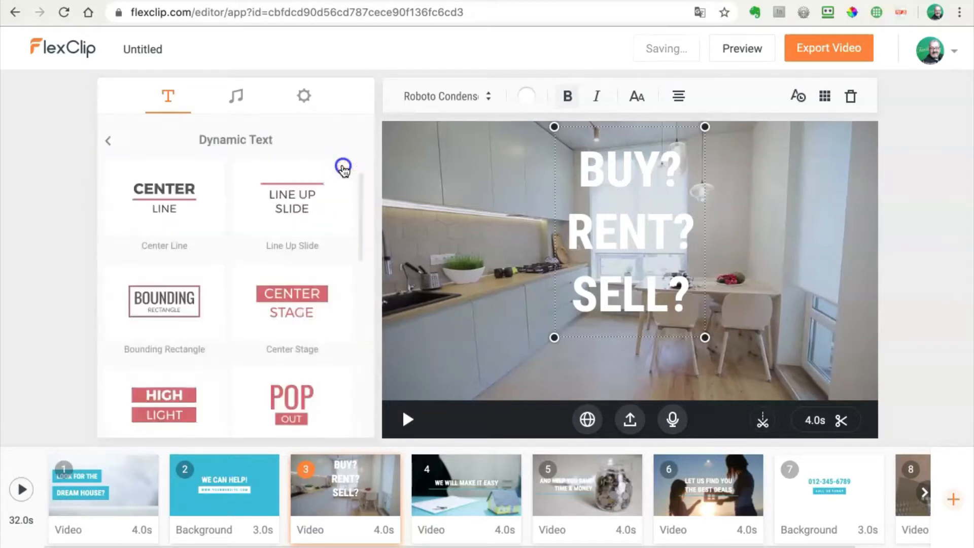
click(182, 200)
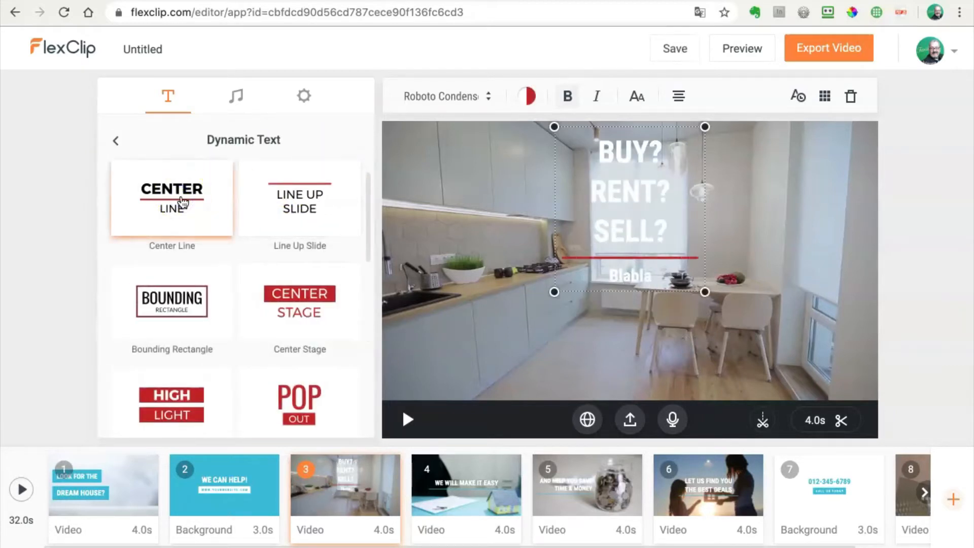
click(301, 205)
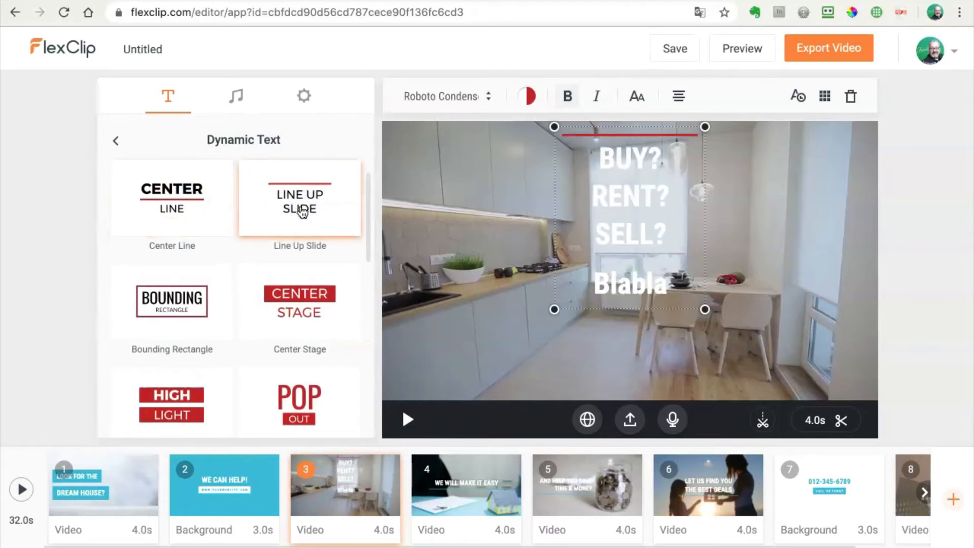
click(315, 313)
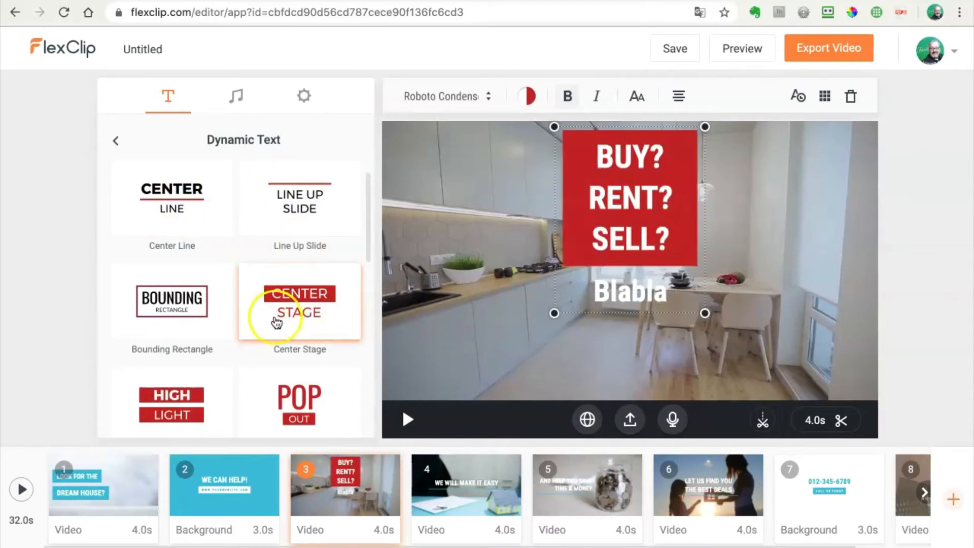
click(195, 393)
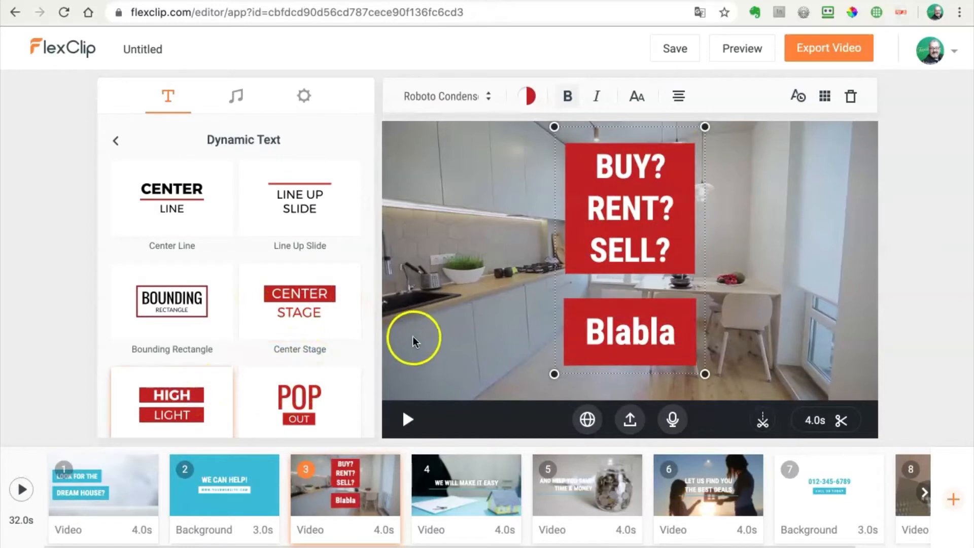
click(116, 143)
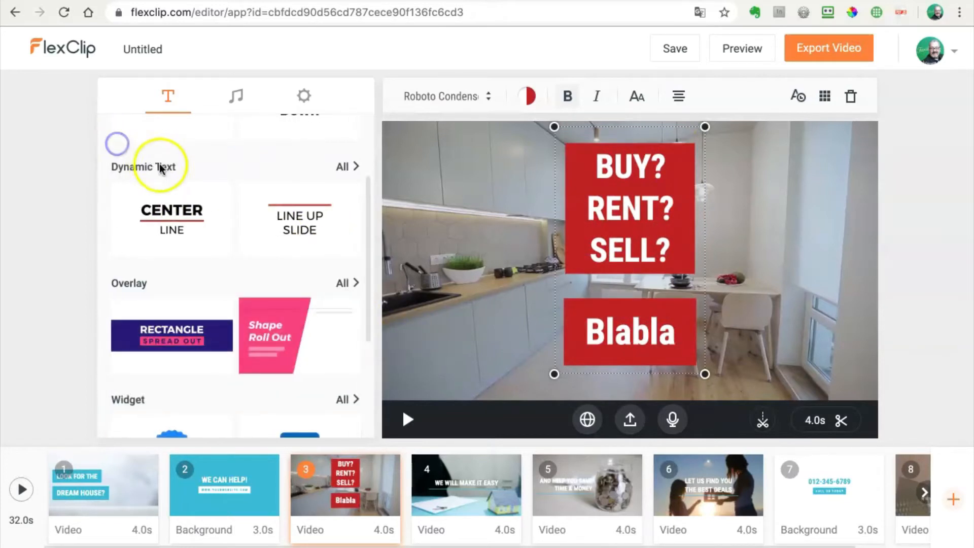
Step: Try the Rectangle Spread Out, Shape Roll Out and Layer Drop Down overlays on the third scene
scroll(239, 279, down, 1)
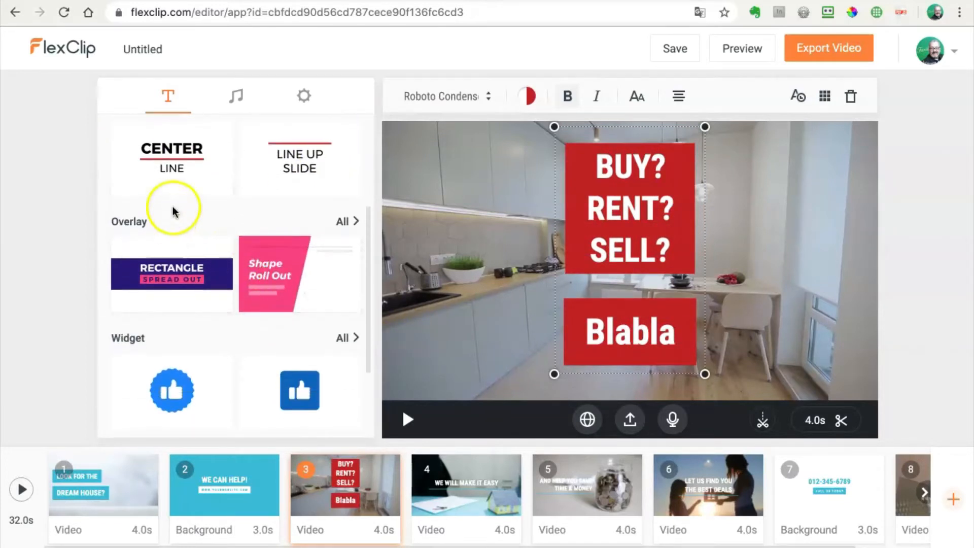
click(341, 222)
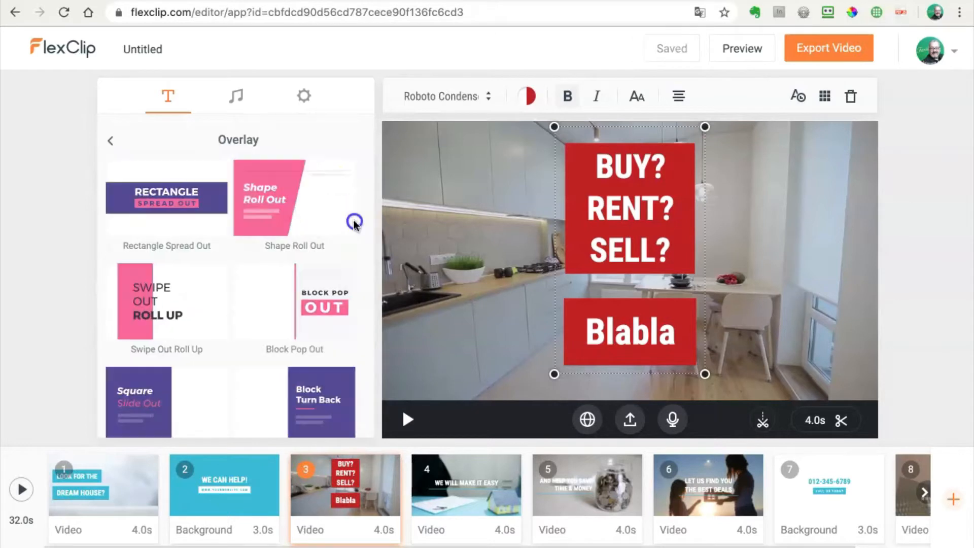
click(177, 198)
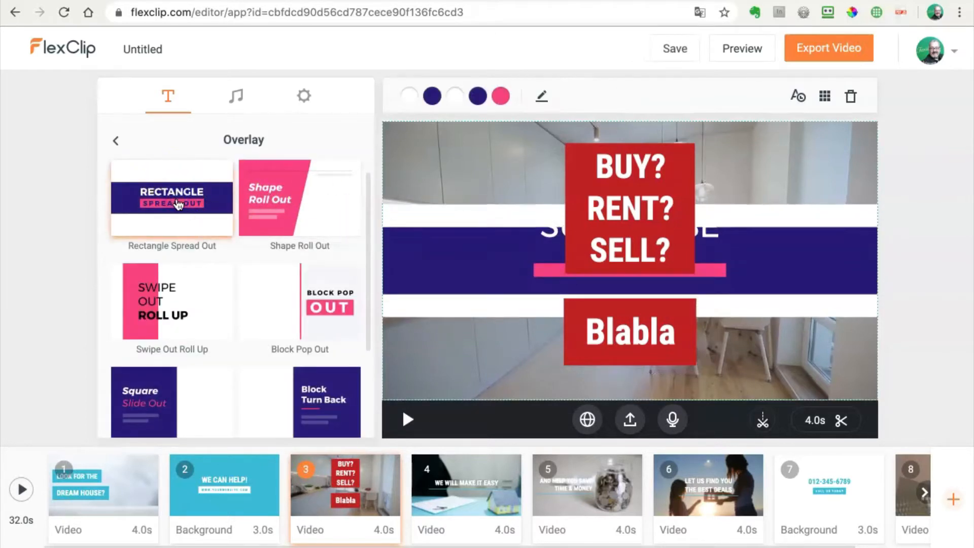
click(285, 203)
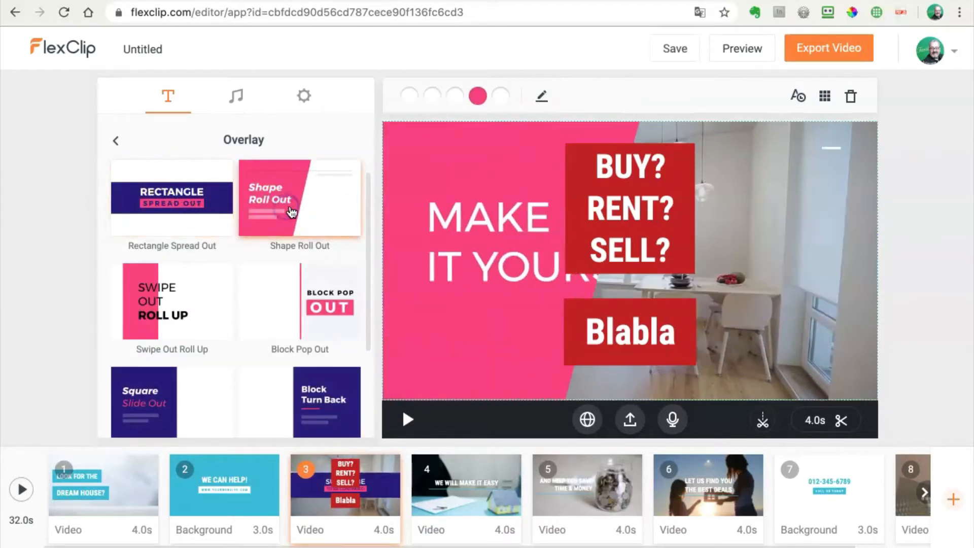
click(497, 242)
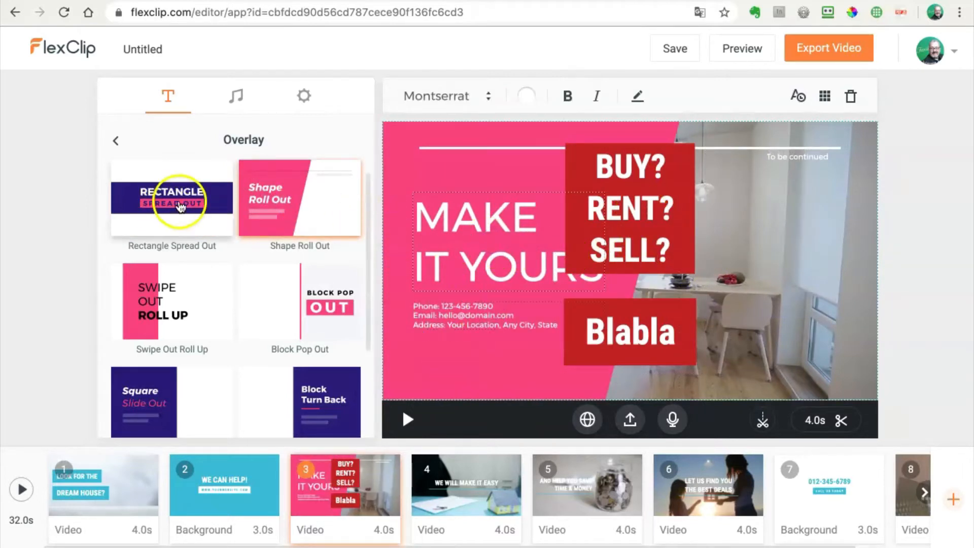
scroll(254, 344, down, 3)
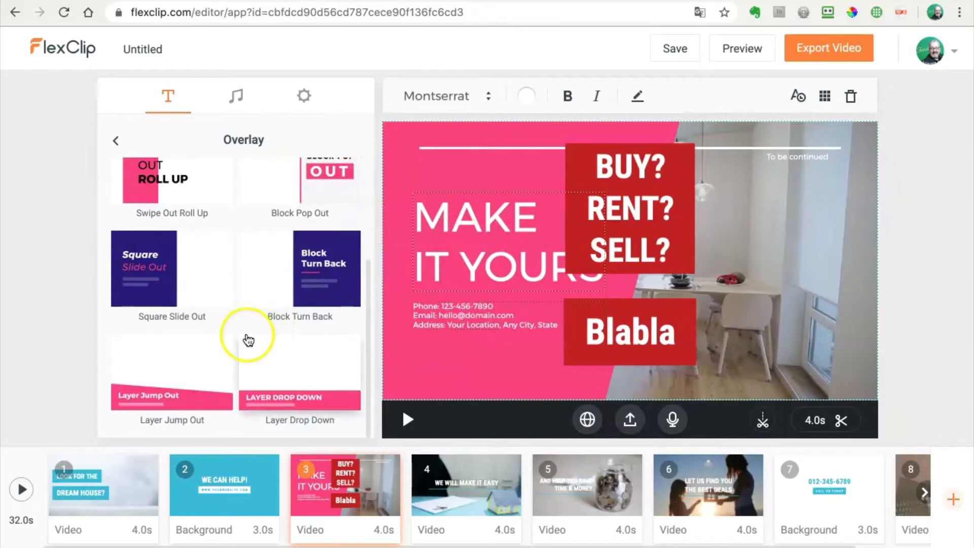
click(285, 362)
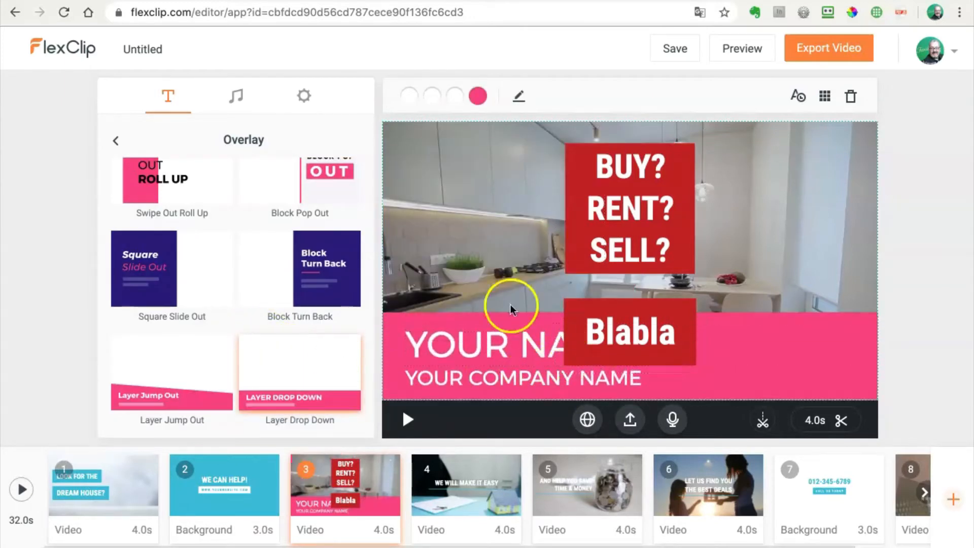
click(114, 139)
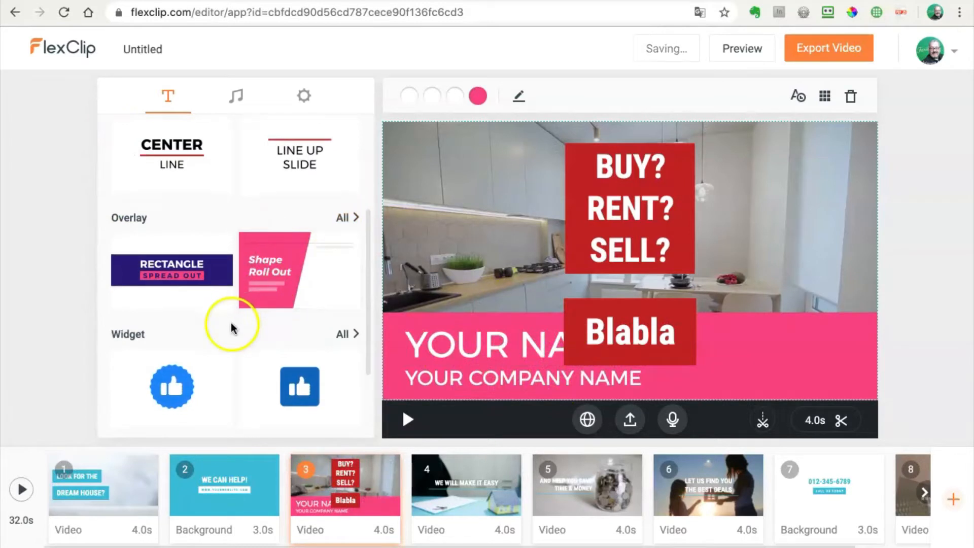
scroll(230, 321, down, 2)
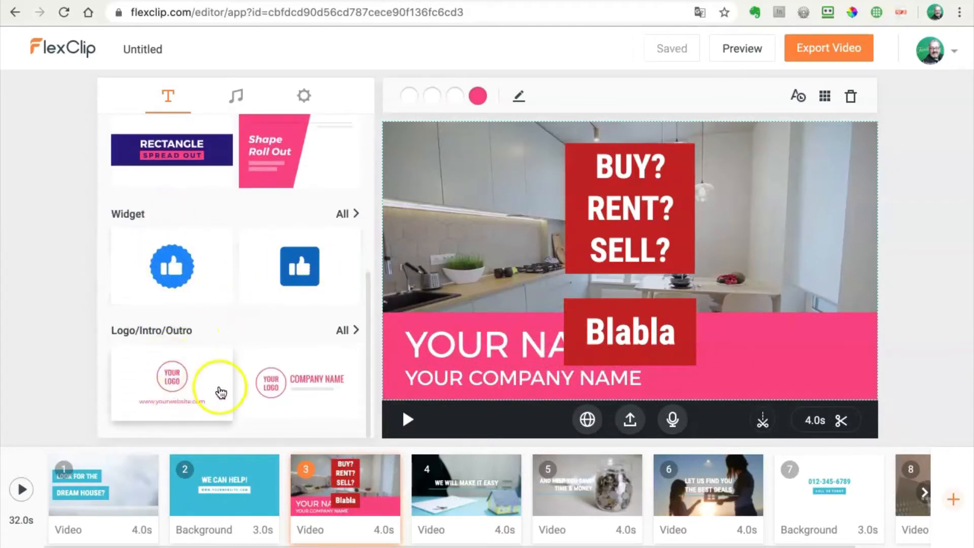
click(177, 378)
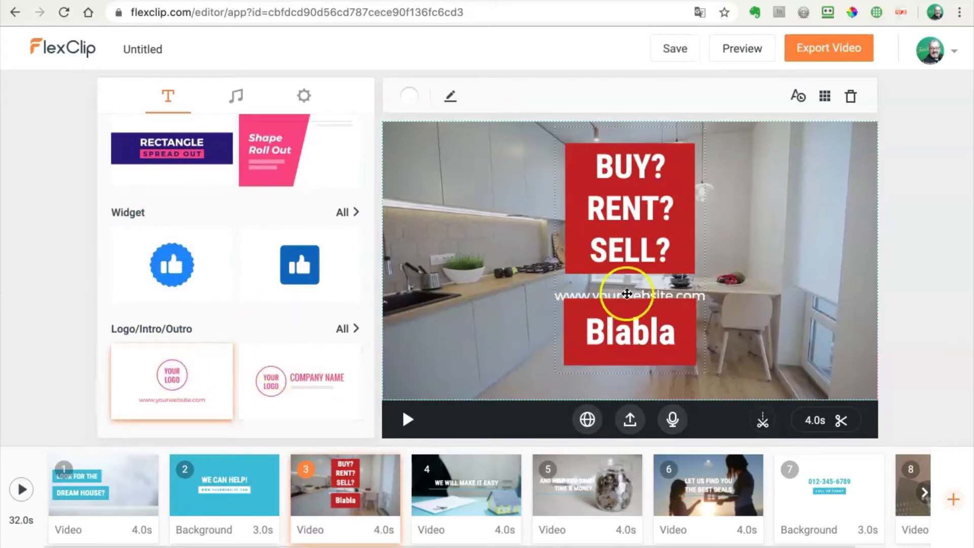
click(634, 211)
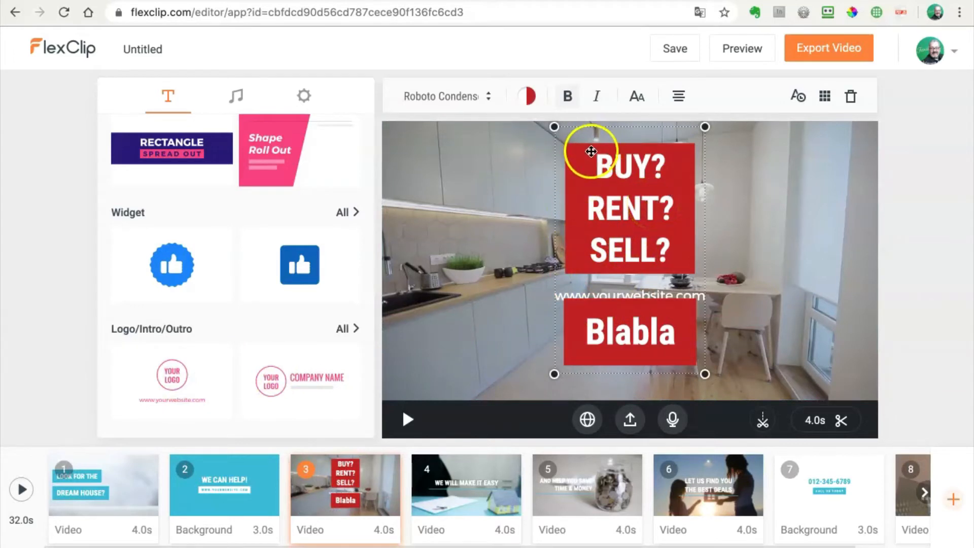
click(851, 97)
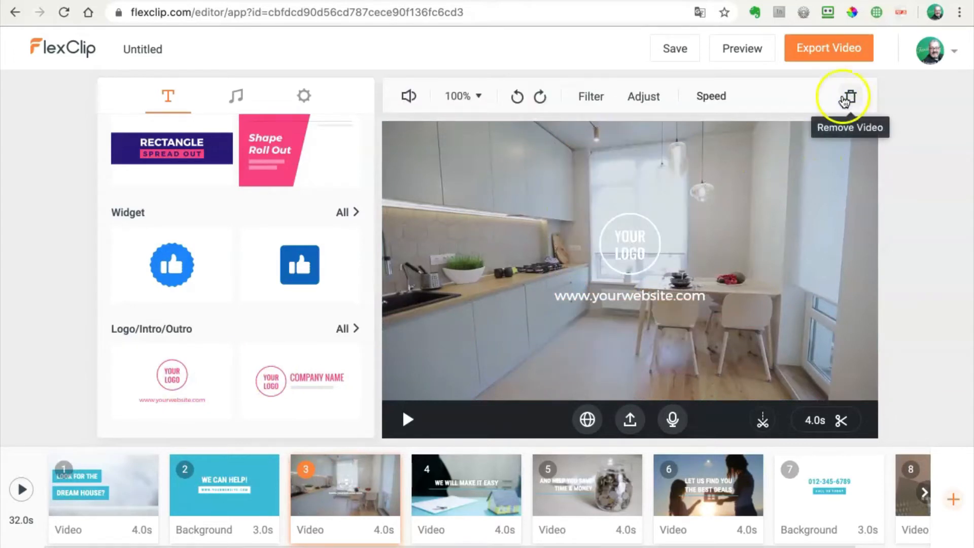
click(630, 248)
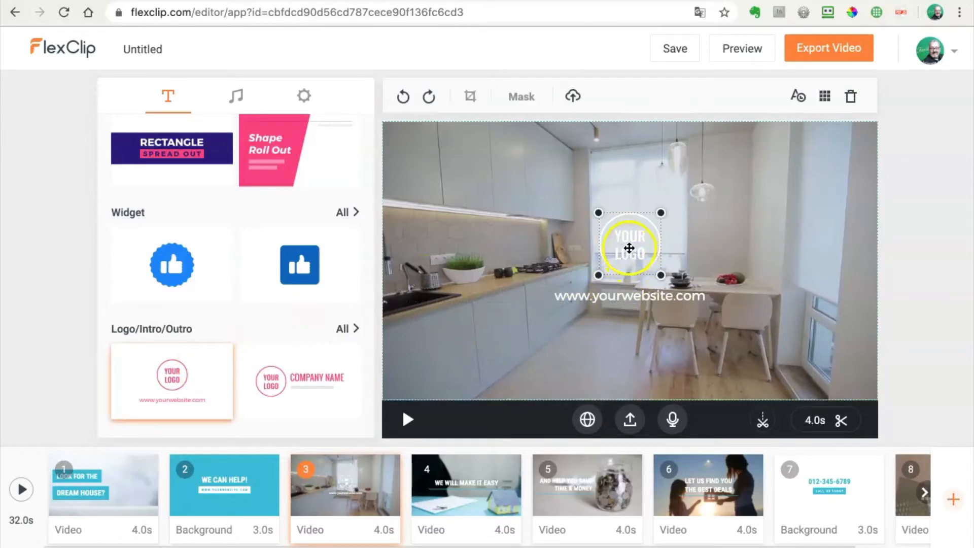
double_click(629, 248)
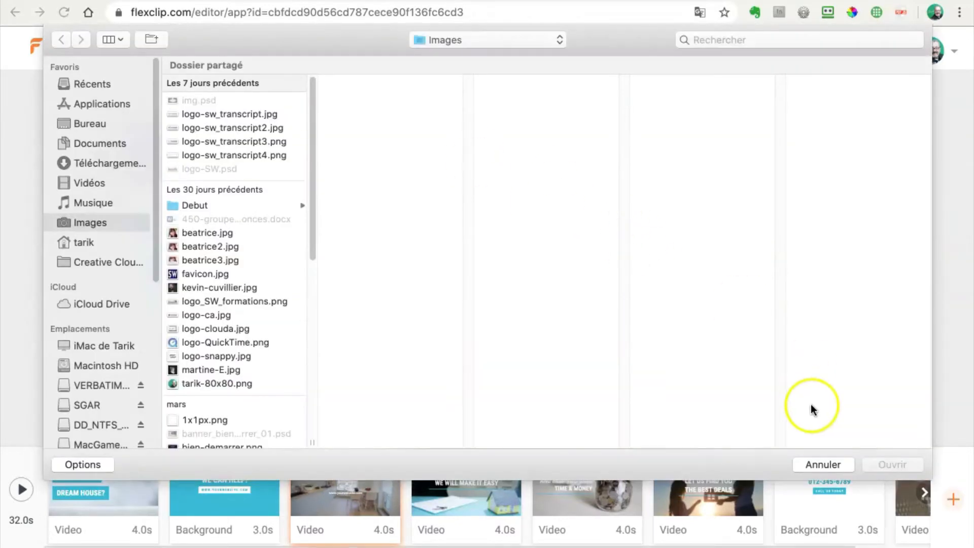
click(819, 465)
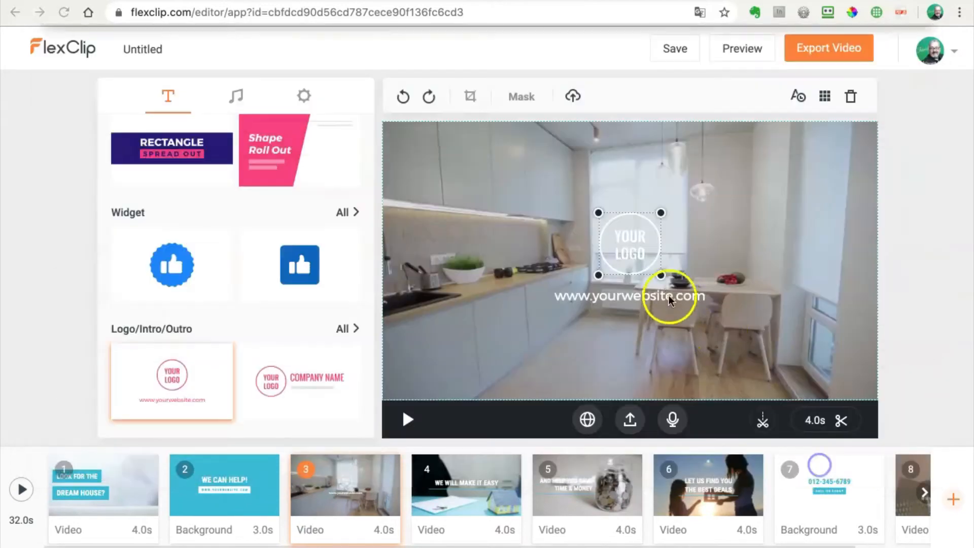
click(629, 300)
double_click(626, 299)
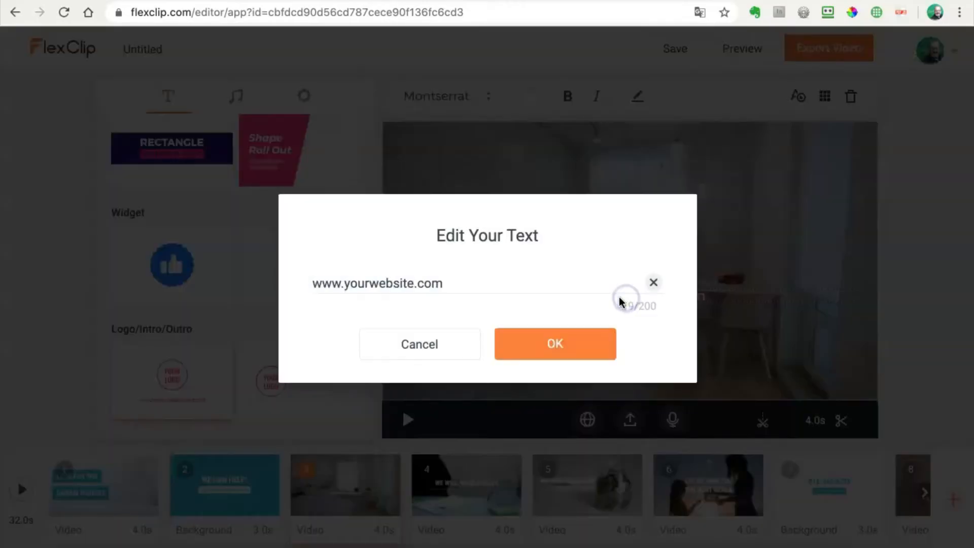
double_click(428, 287)
click(439, 343)
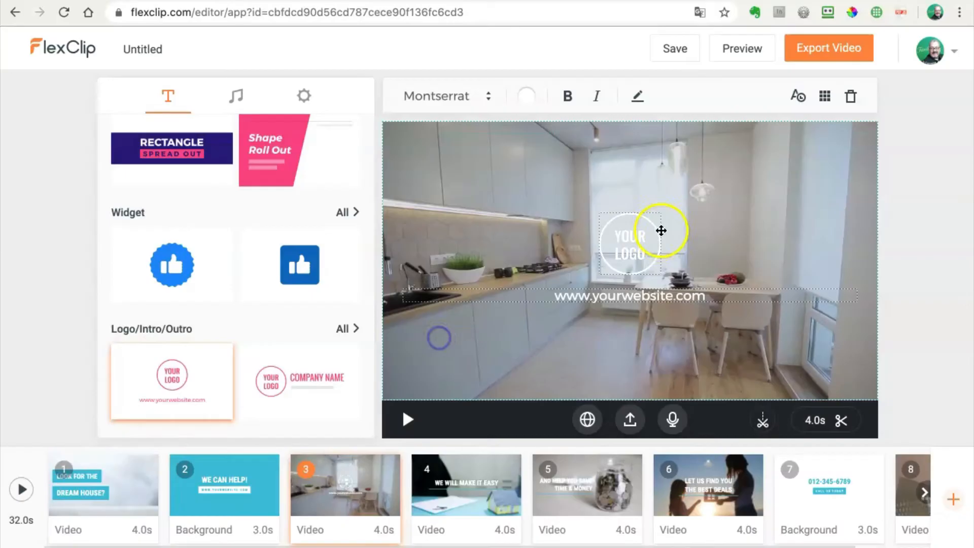
Step: Try light orange and dark gray on the website text, and set its color back to white
click(525, 96)
click(539, 208)
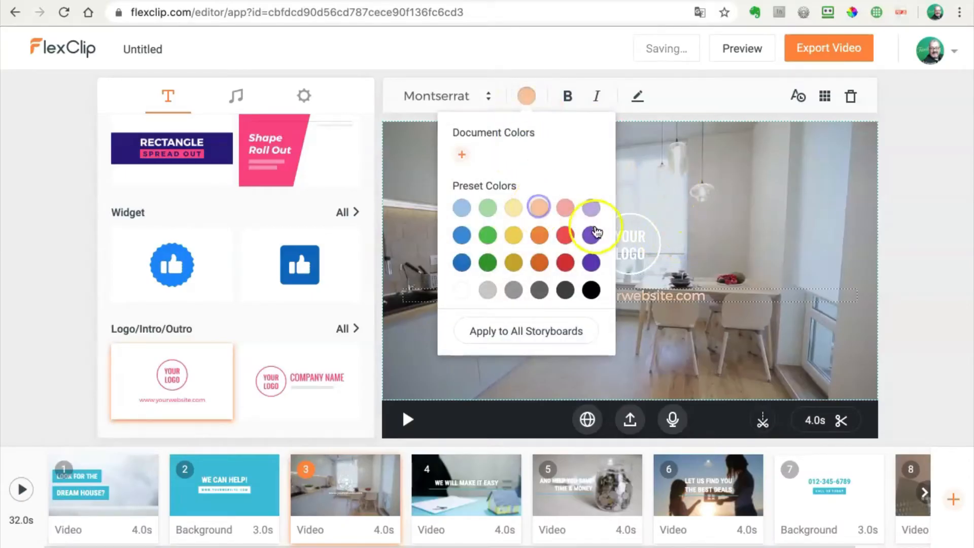
click(708, 92)
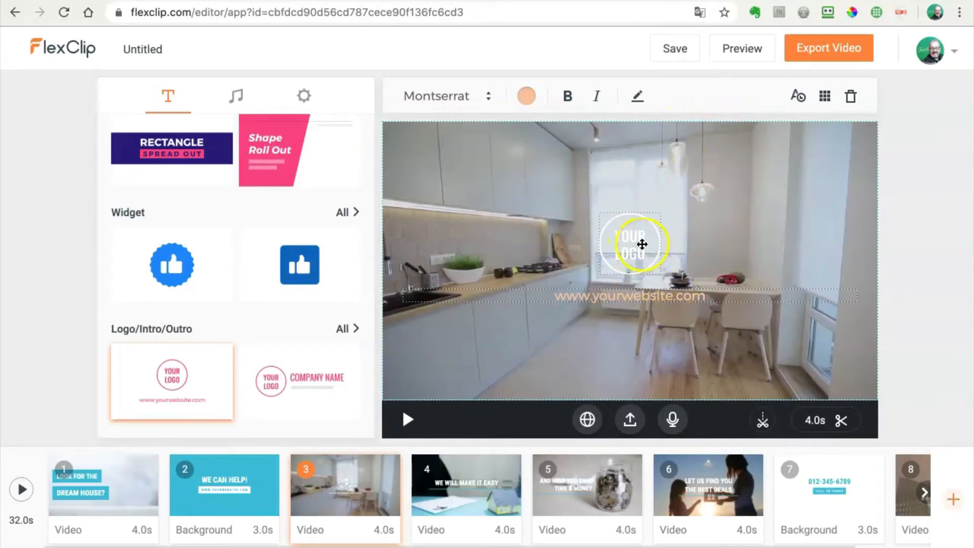
click(525, 96)
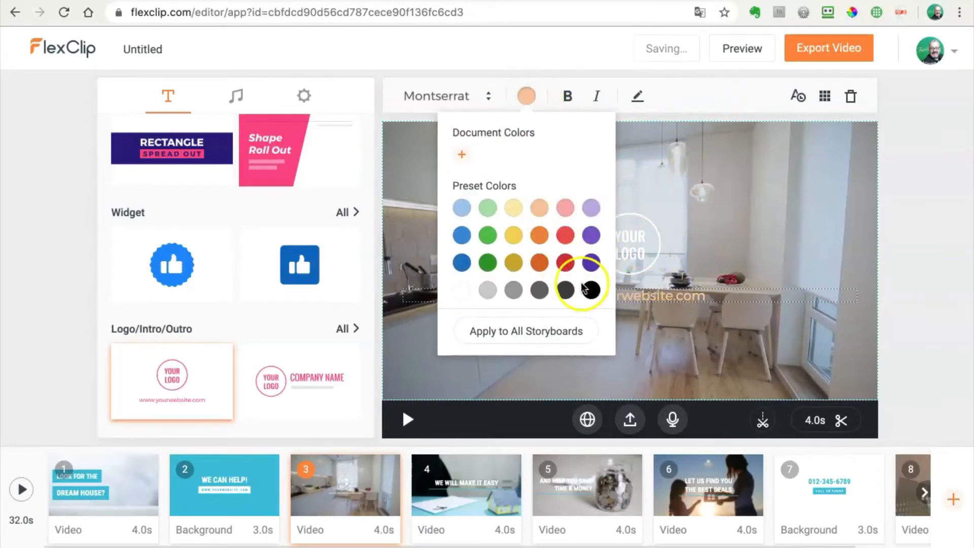
click(542, 290)
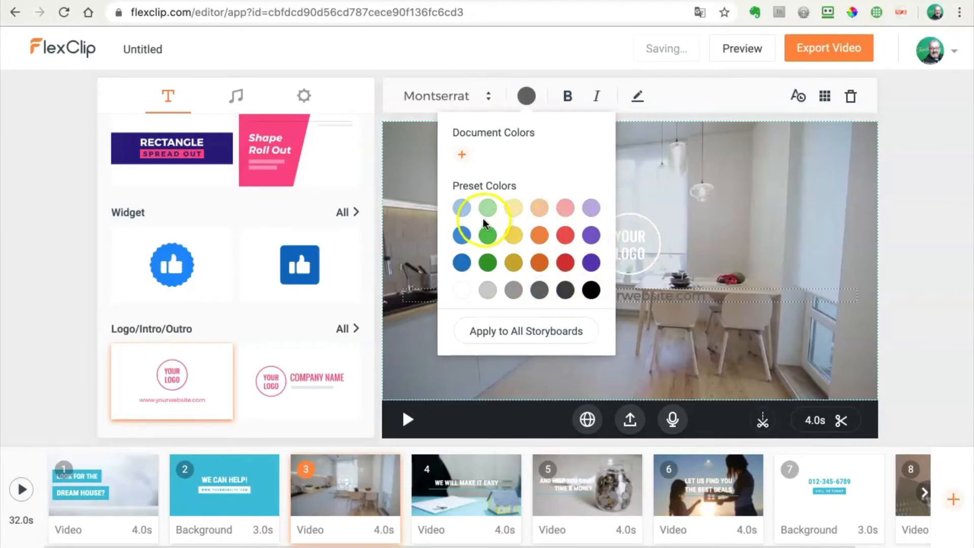
click(463, 293)
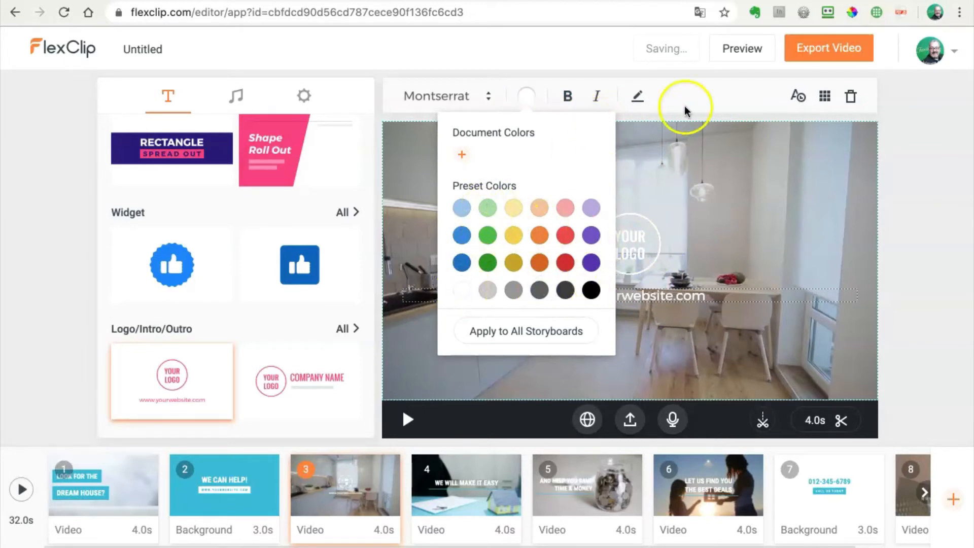
click(723, 90)
click(567, 97)
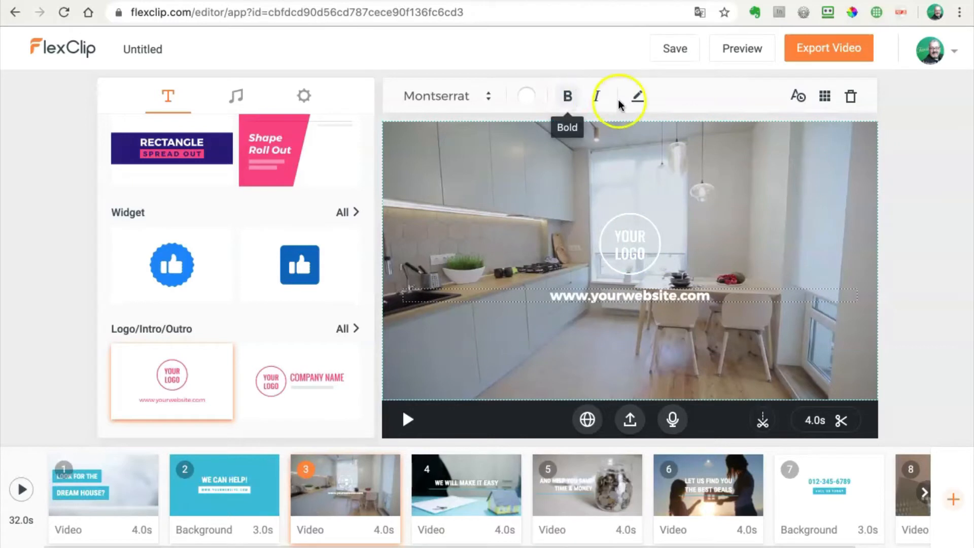
click(599, 97)
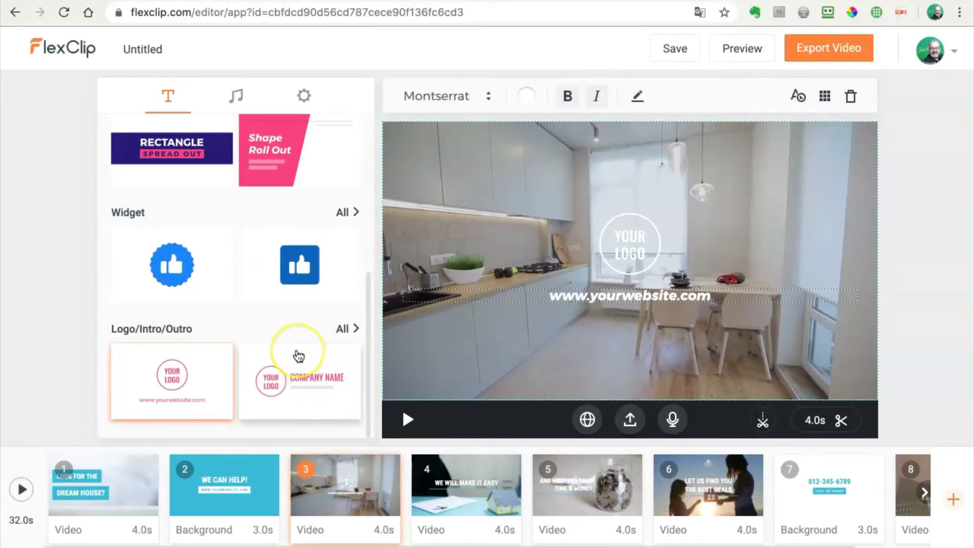
Step: Open the video's music settings and play the third scene to hear the current soundtrack
scroll(298, 355, up, 5)
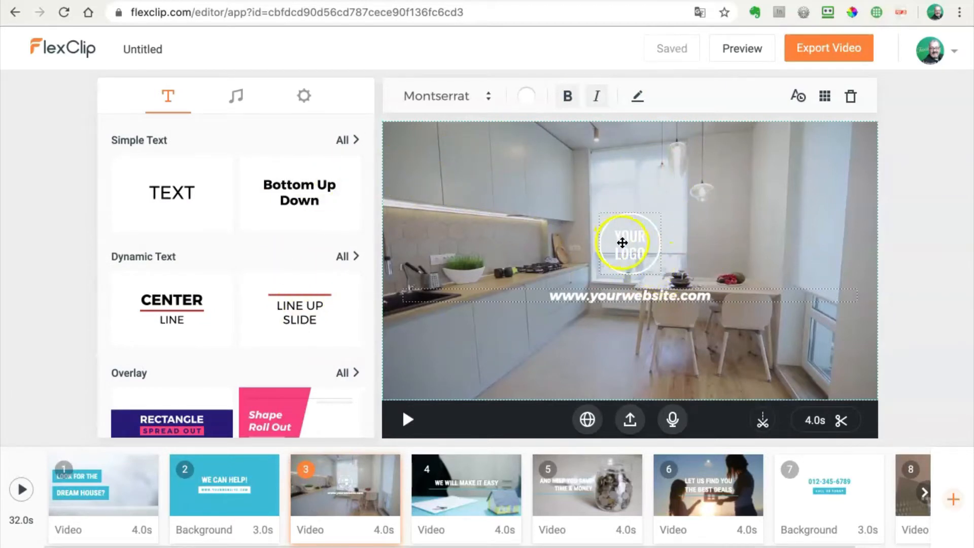
click(234, 96)
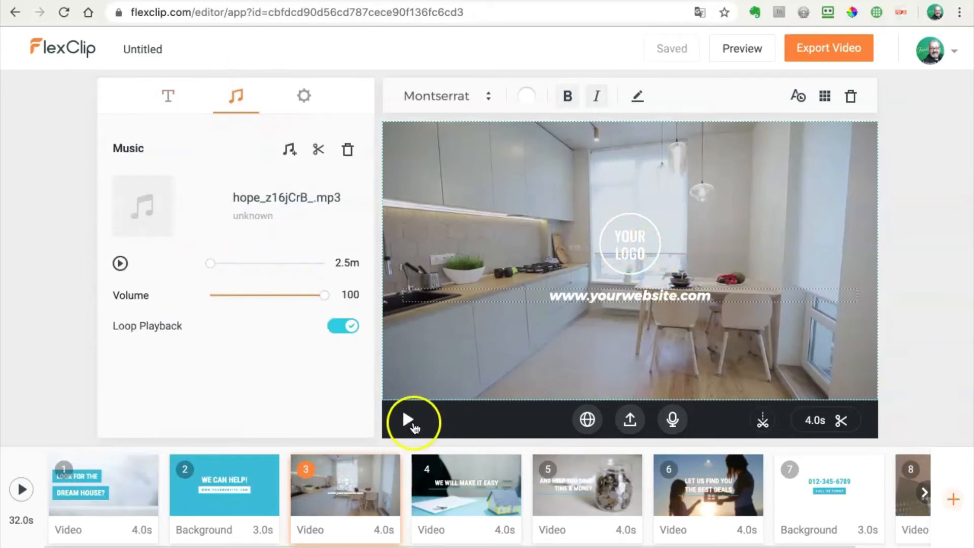
click(409, 421)
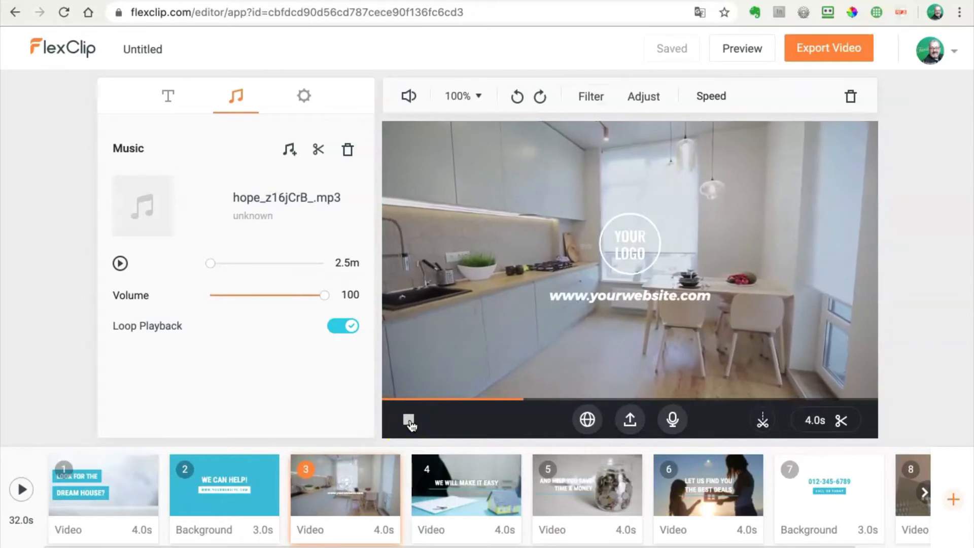
click(409, 422)
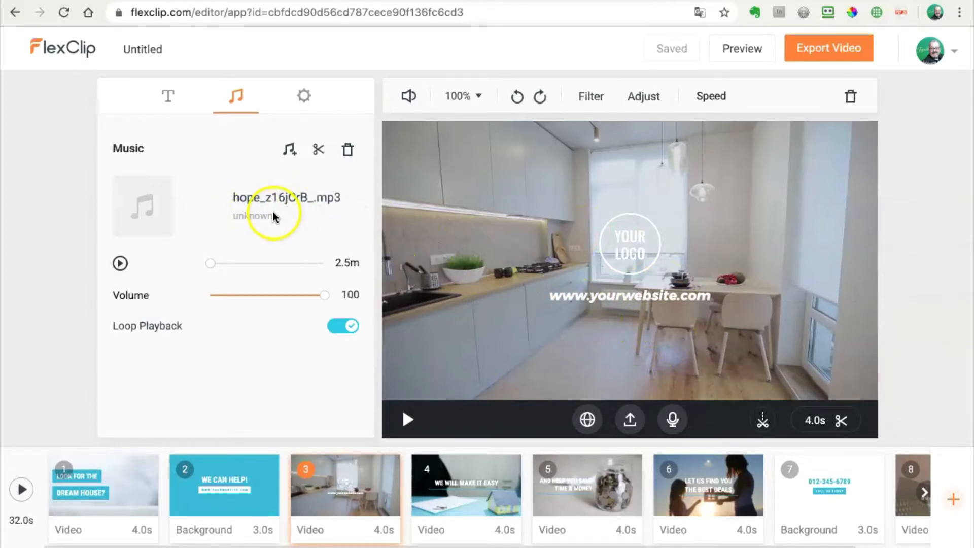
Step: Replace the background music with the first Hip Hop Trap Beat track from the Hip hop genre and preview the third scene
click(289, 151)
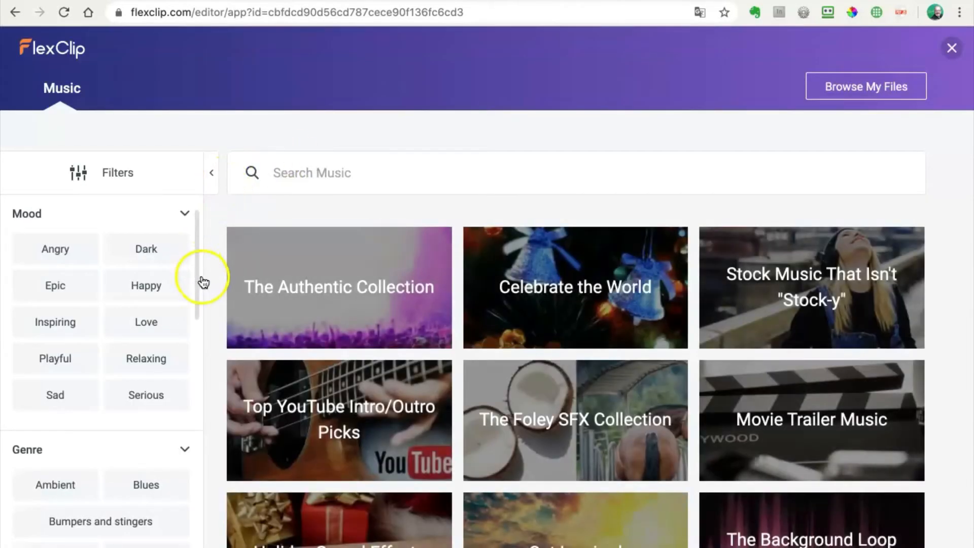
scroll(153, 385, down, 5)
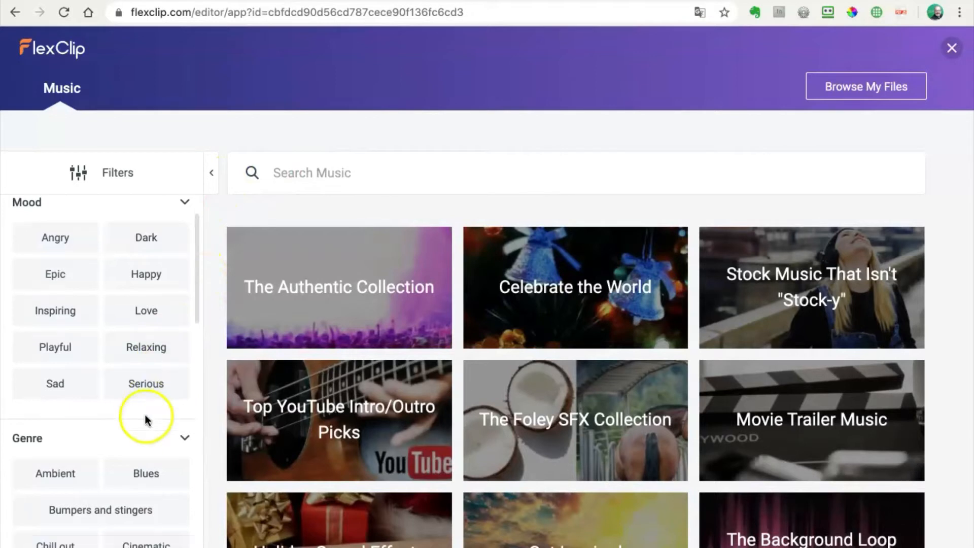
scroll(141, 407, down, 2)
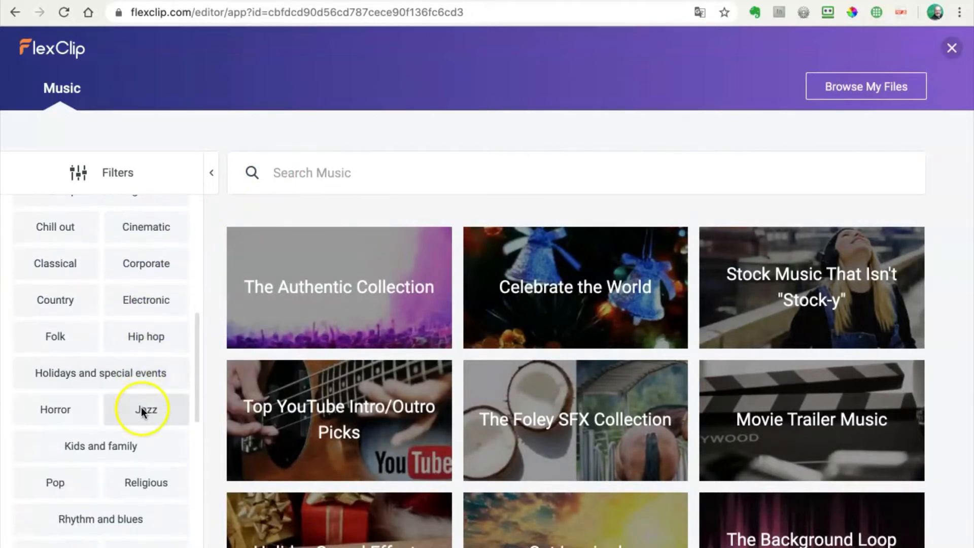
click(150, 343)
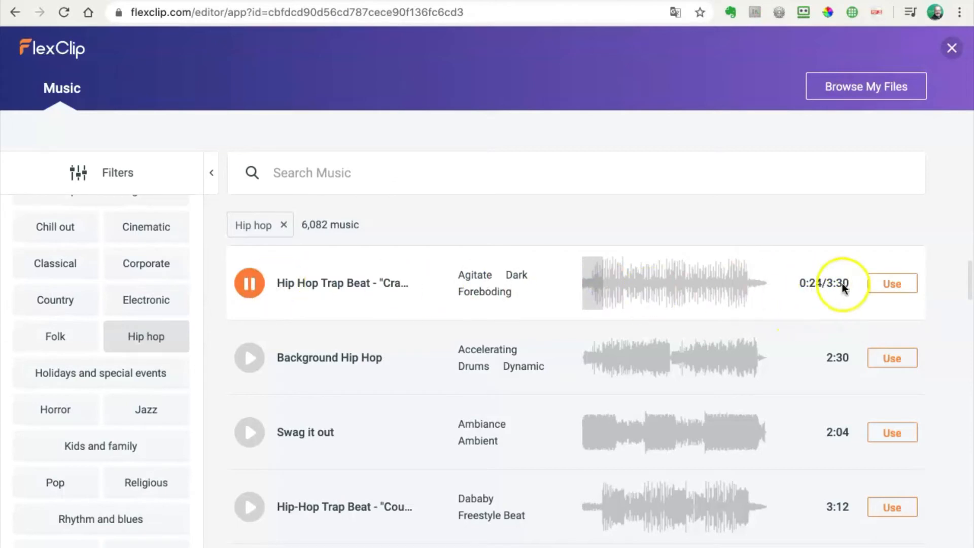
click(248, 284)
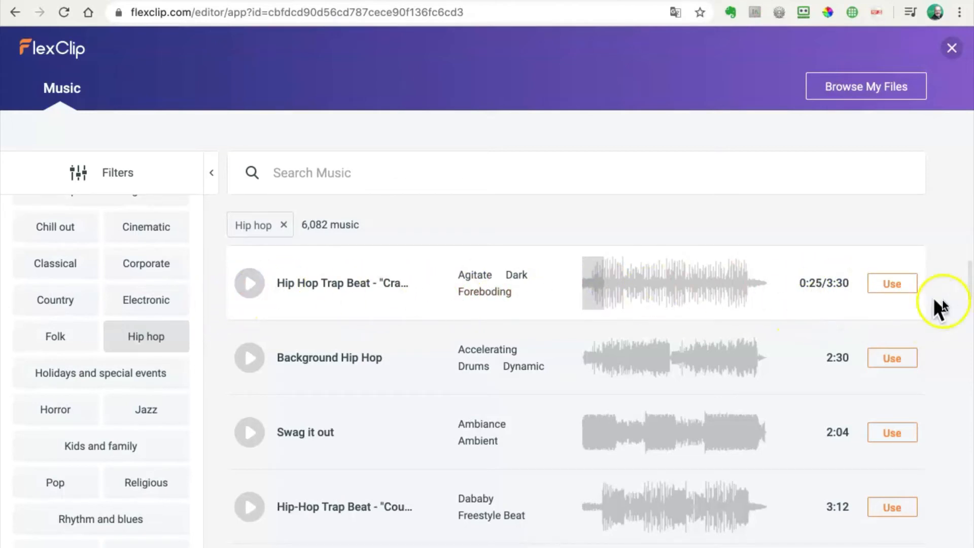
click(889, 284)
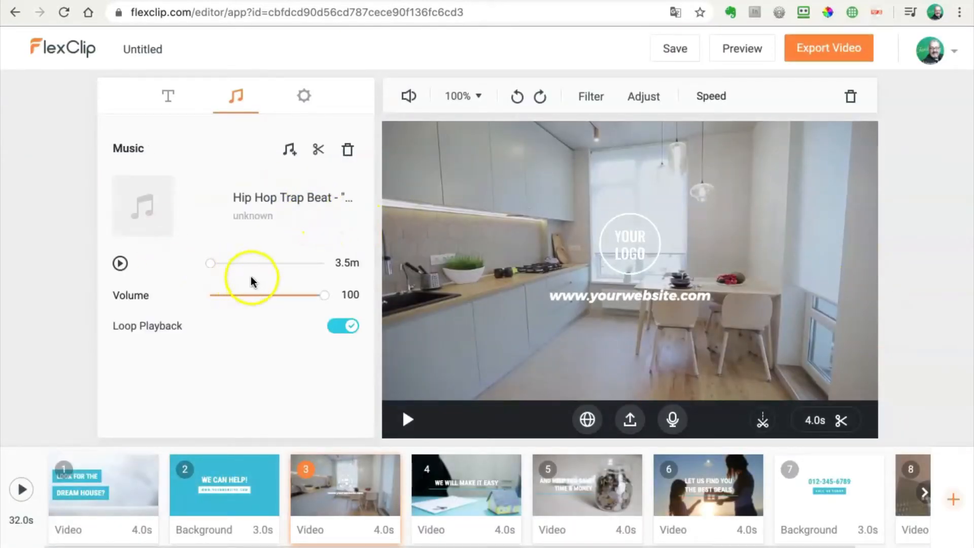
click(408, 420)
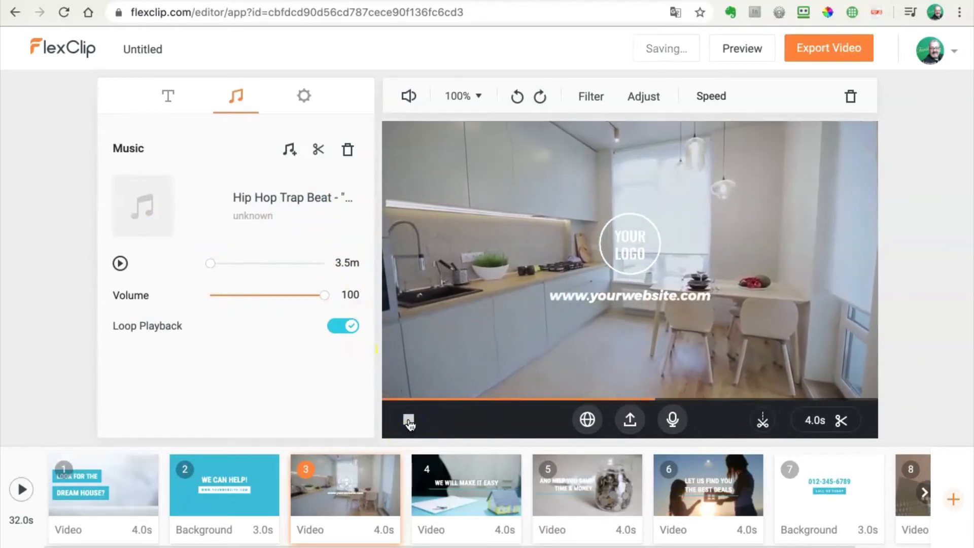
click(409, 420)
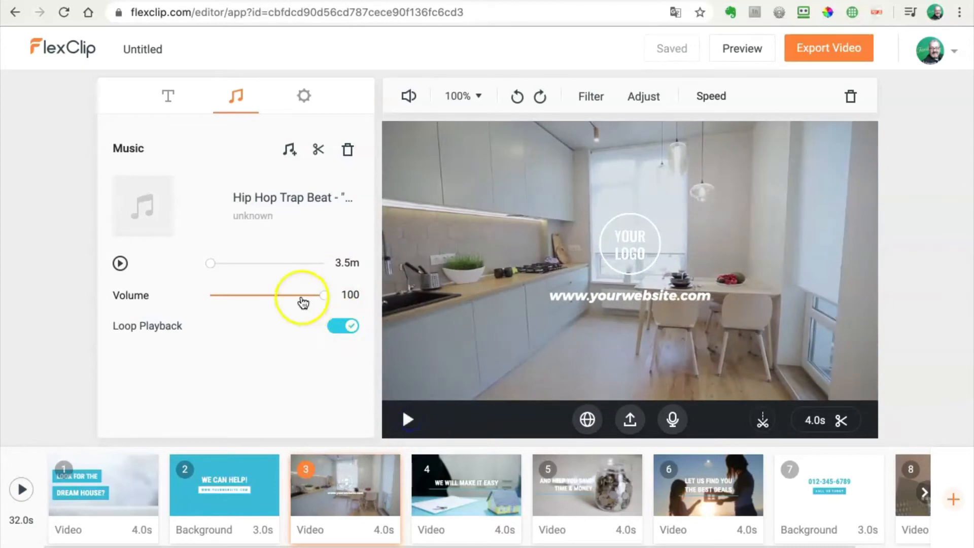
Step: Try a different playback position in the music track, and switch Loop Playback off and back on
drag(212, 263, 255, 265)
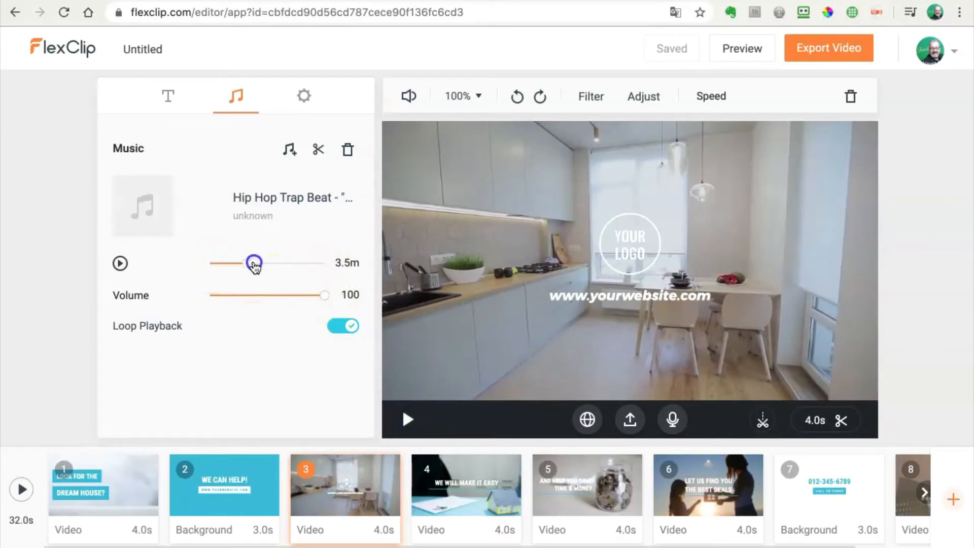
click(249, 263)
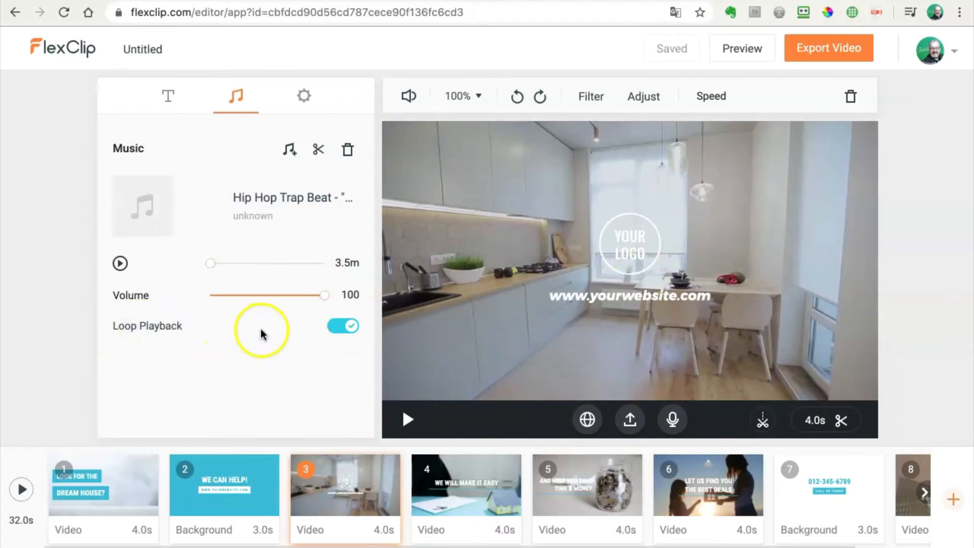
click(333, 335)
click(345, 327)
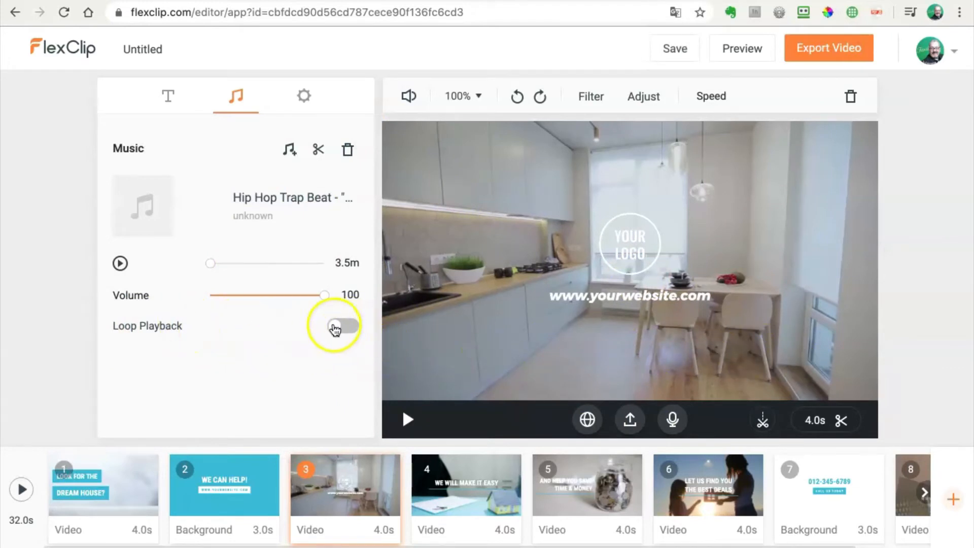
Step: Look through the storyboard up to the last scene and play the sixth scene, LET US FIND YOU THE BEST DEALS
mouse_move(371, 519)
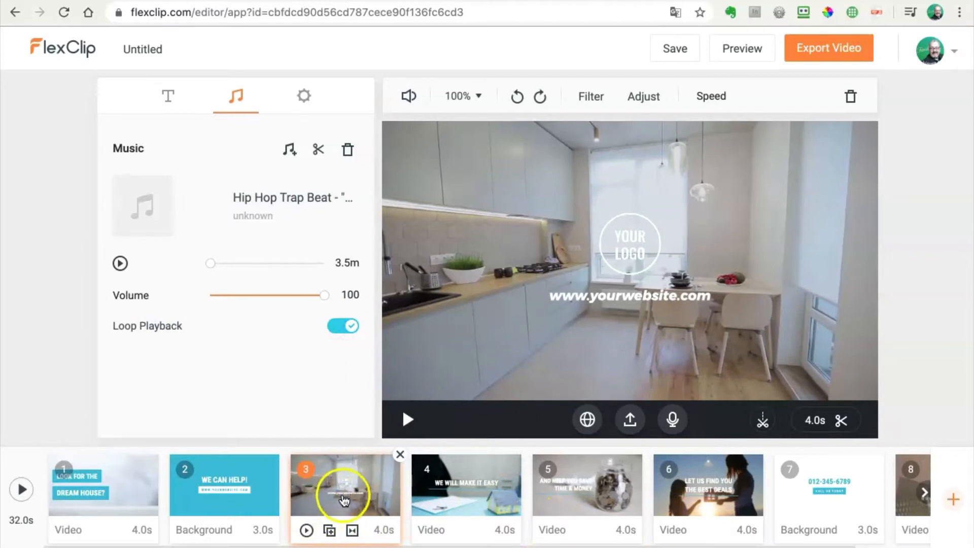
mouse_move(238, 506)
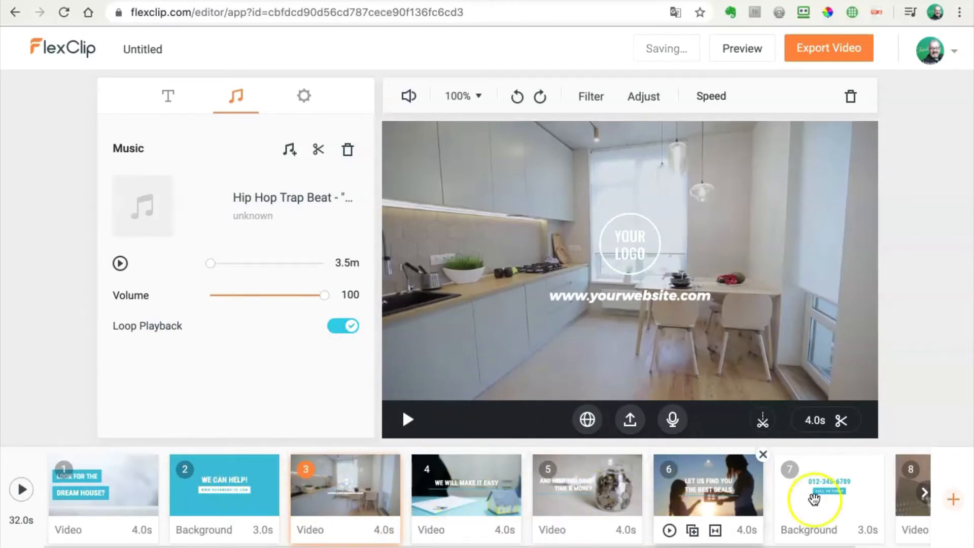
click(952, 499)
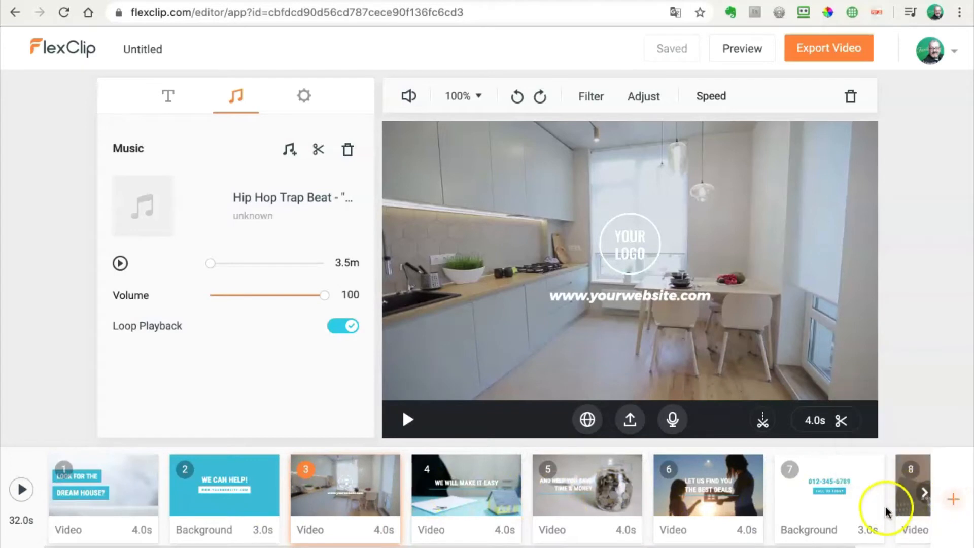
click(924, 497)
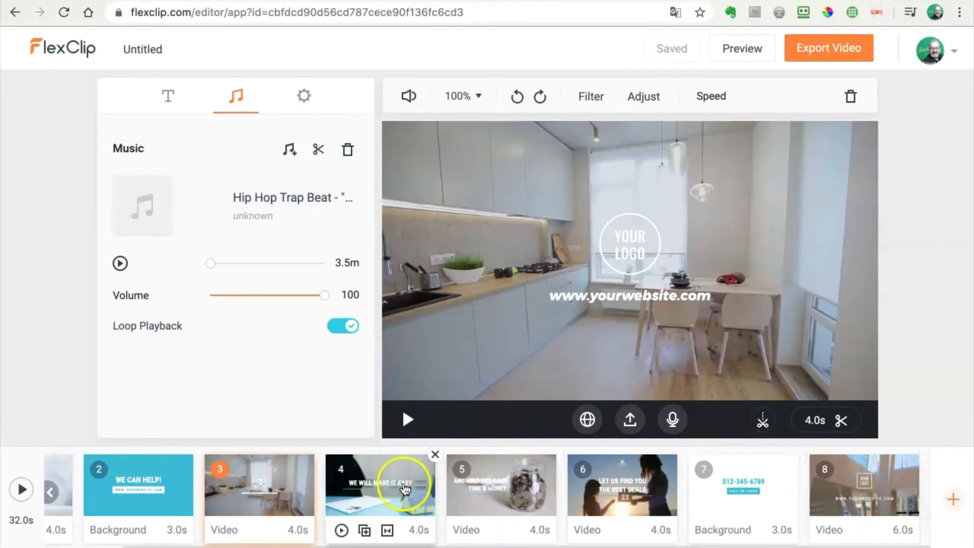
click(622, 492)
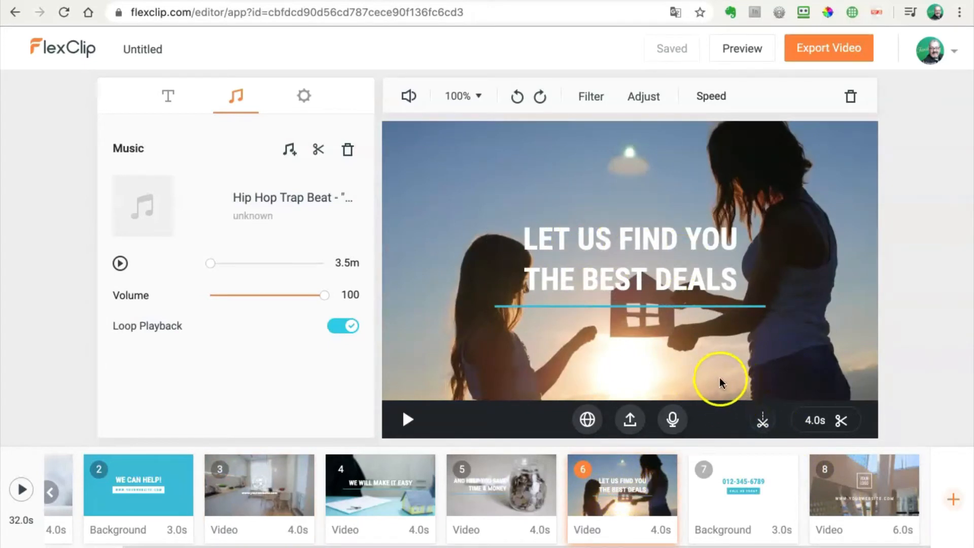
click(410, 420)
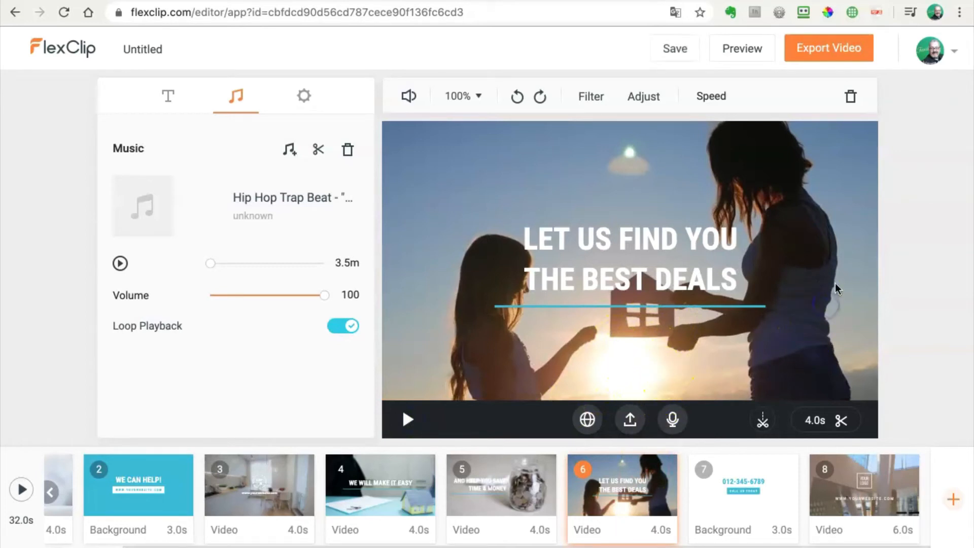
Step: View the options for adding a new scene from stock media, local media or a background, and close them
mouse_move(606, 532)
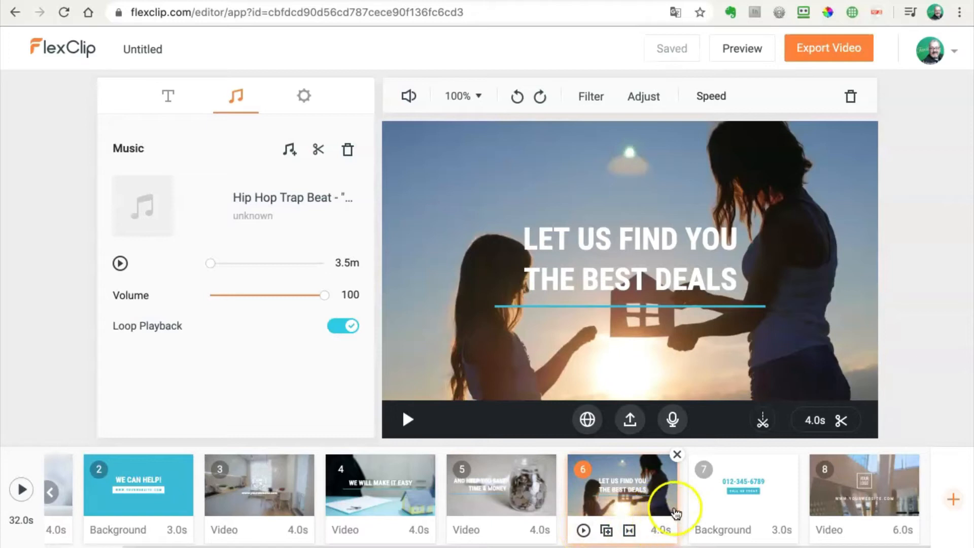
click(952, 499)
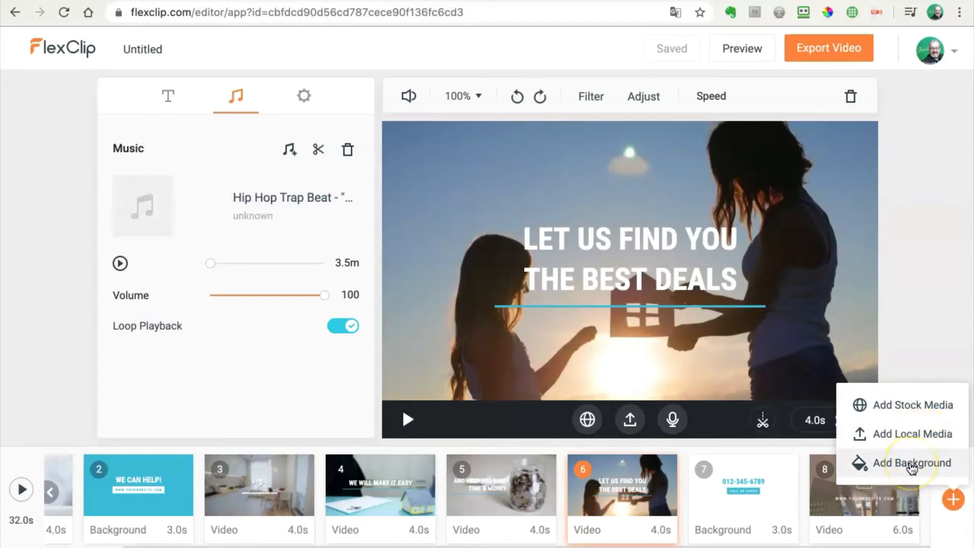
click(920, 283)
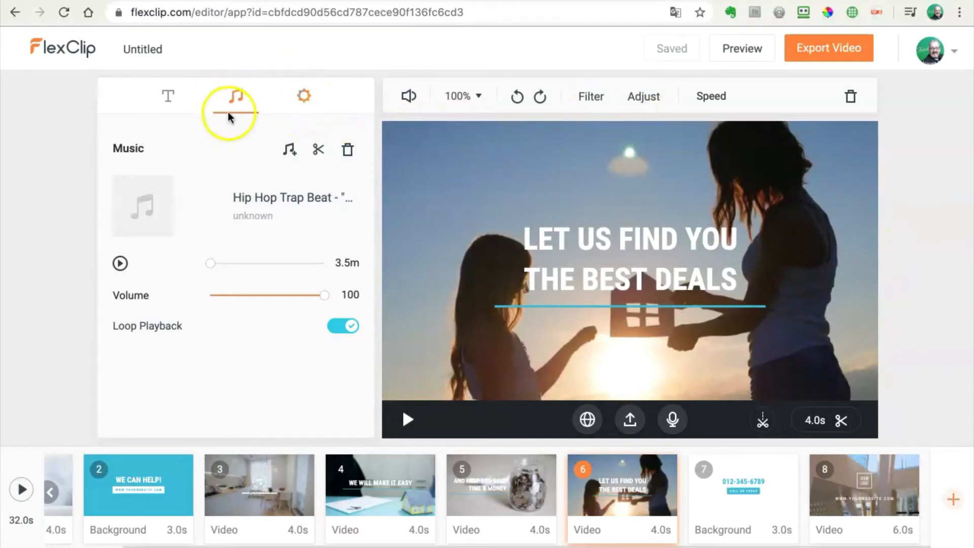
Step: Open the watermark settings and set the watermark font to Allerta Stencil from the Modern(Sans) group
click(305, 99)
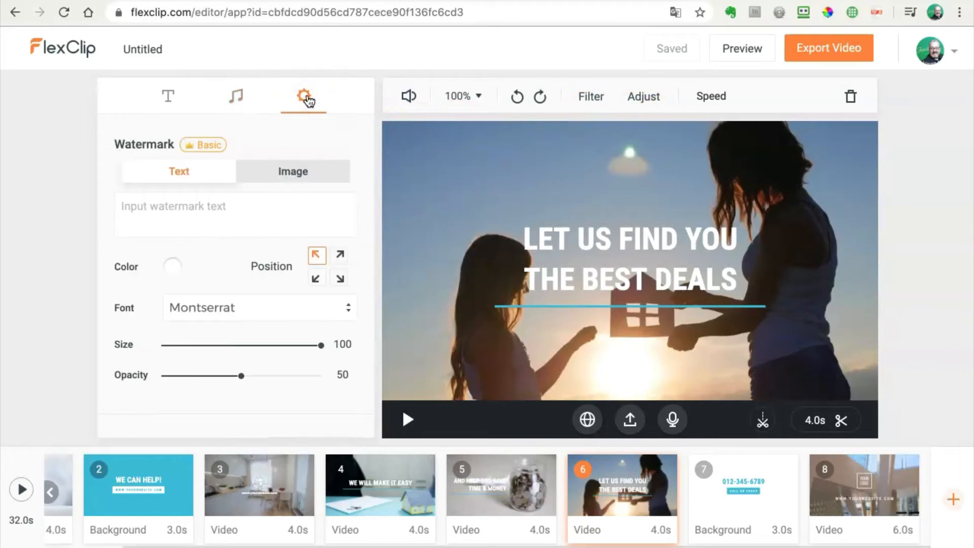
click(306, 105)
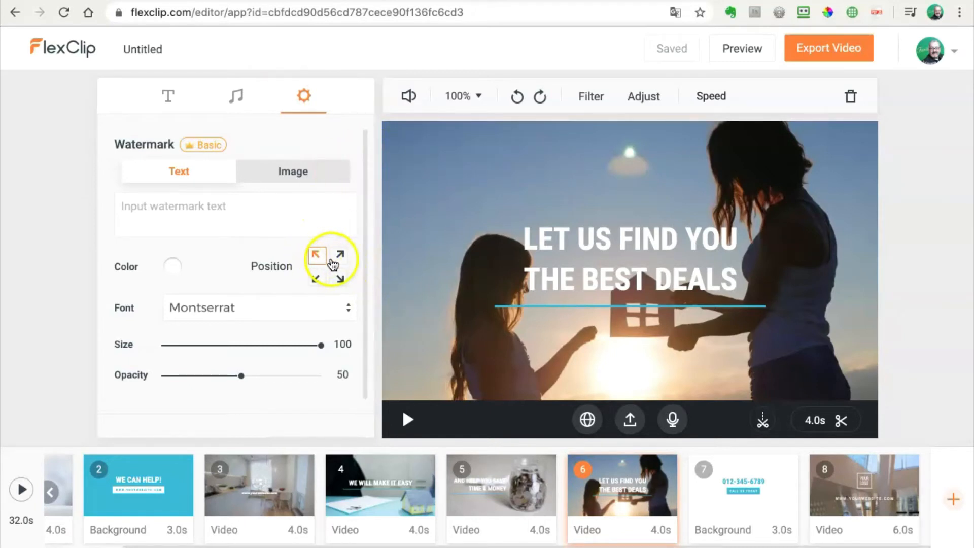
click(251, 310)
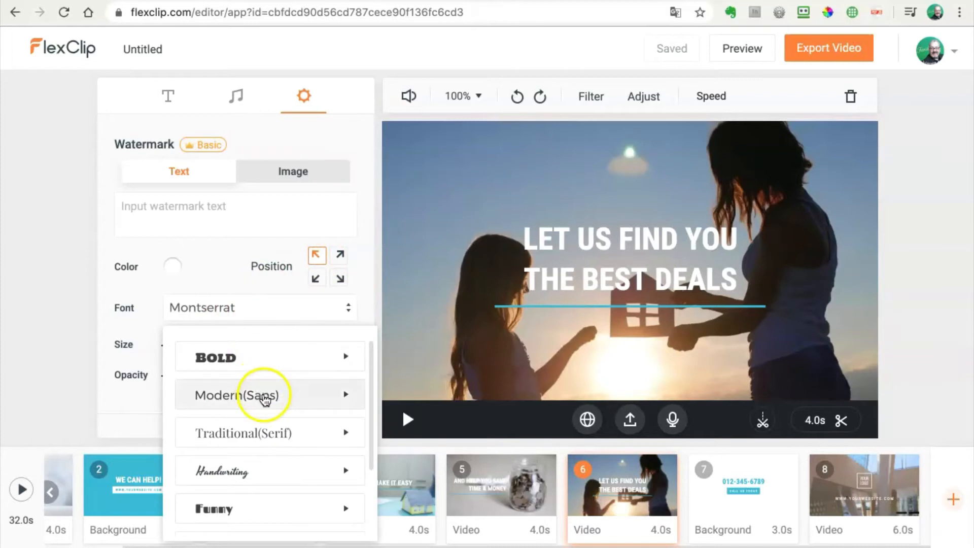
click(262, 394)
click(247, 418)
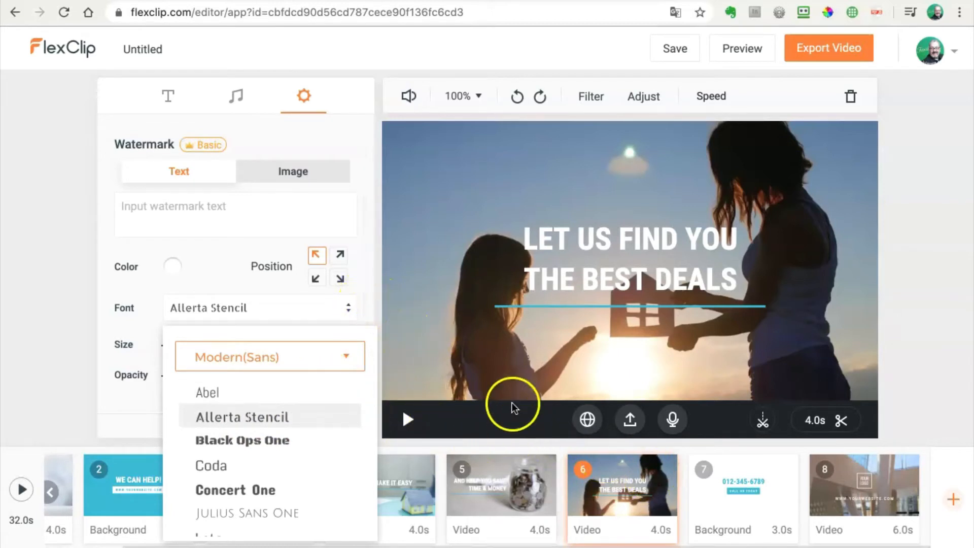
Step: Change the font of the sixth scene's LET US FIND YOU THE BEST DEALS text to Graduate from the Traditional(Serif) group
click(601, 282)
click(592, 278)
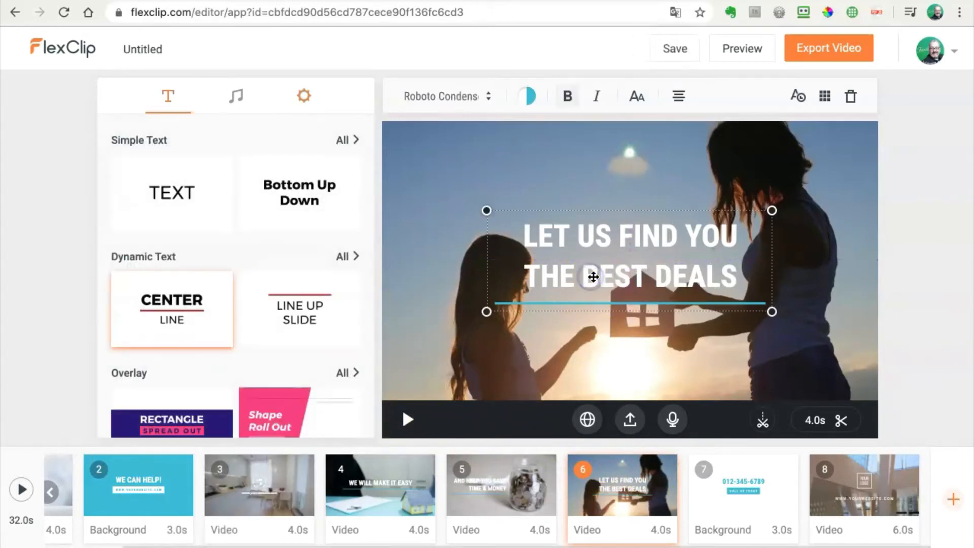
click(489, 96)
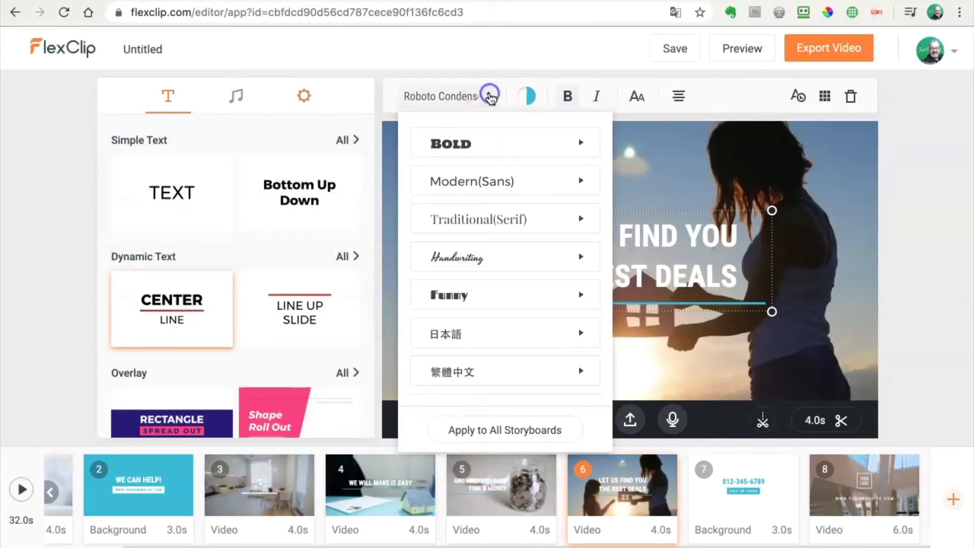
click(510, 219)
click(462, 227)
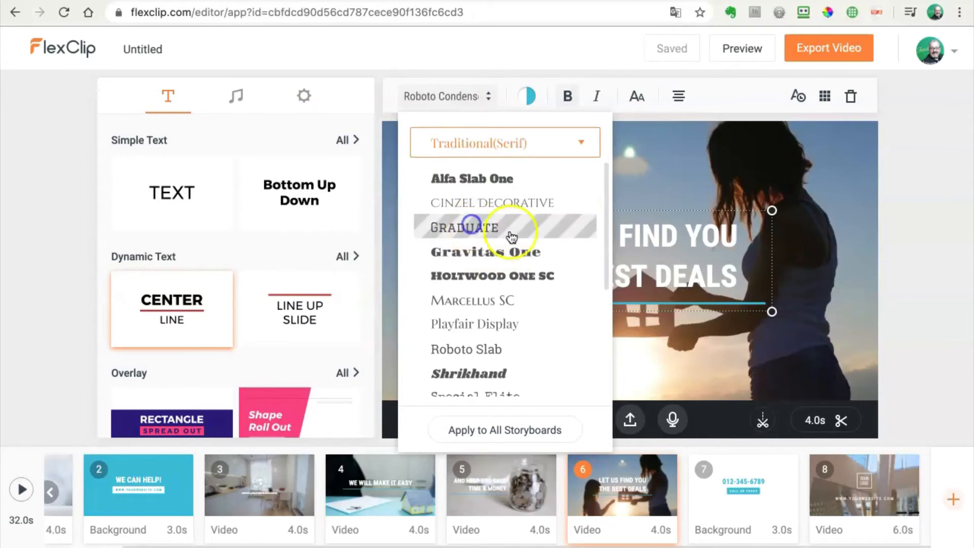
click(751, 100)
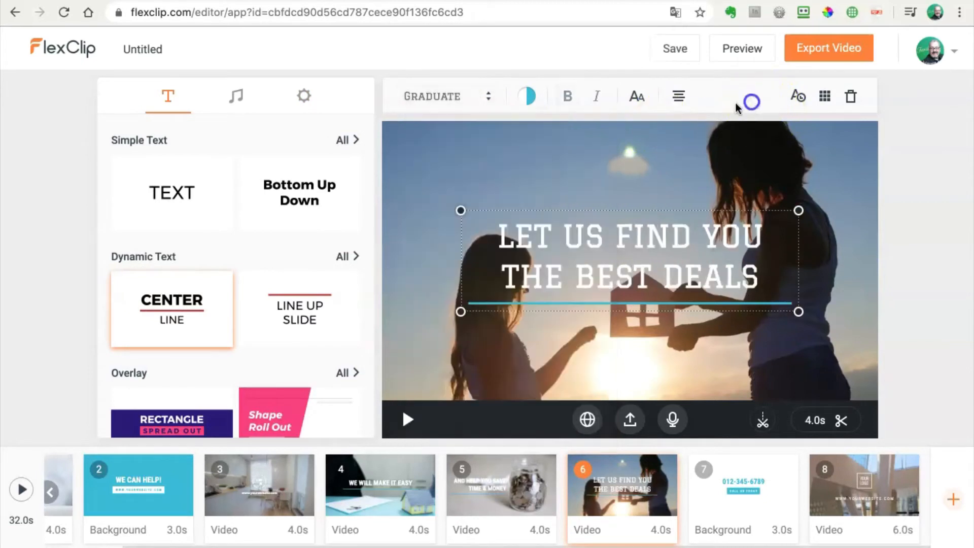
Step: Enter "wfgfwfg" as the video's text watermark
click(304, 96)
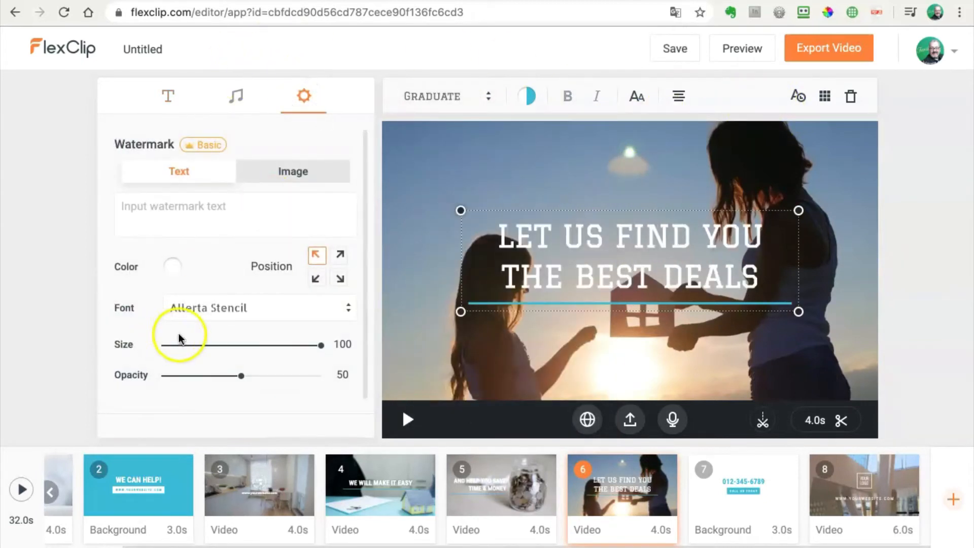
click(191, 211)
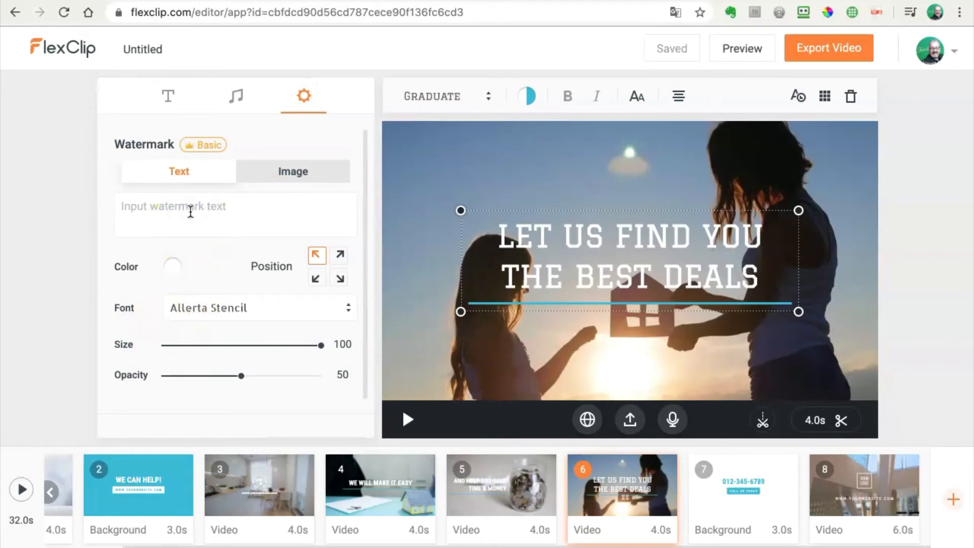
text(wfgfwfg)
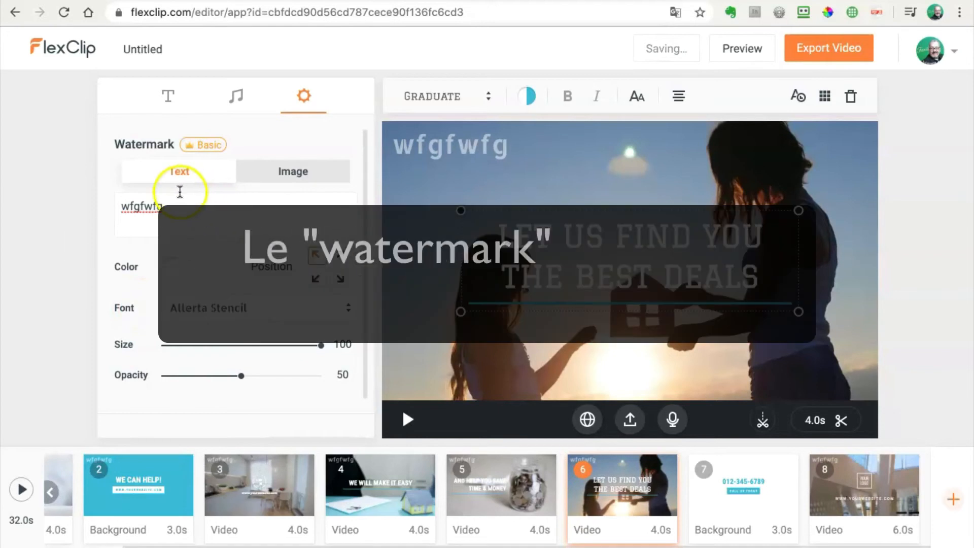
Step: Clear the text watermark and upload the 400x400 portrait JPG from the Images folder as an image watermark
double_click(178, 208)
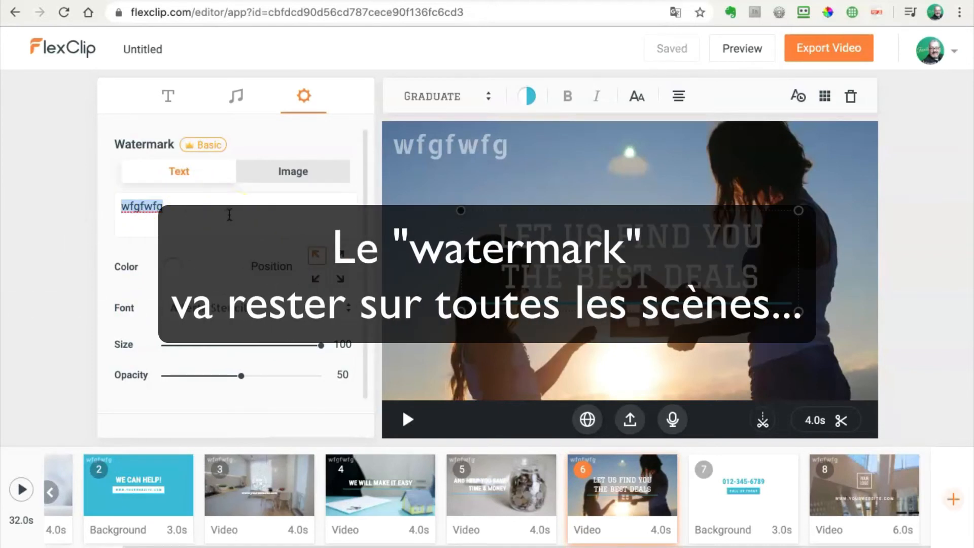
key(BackSpace)
click(284, 173)
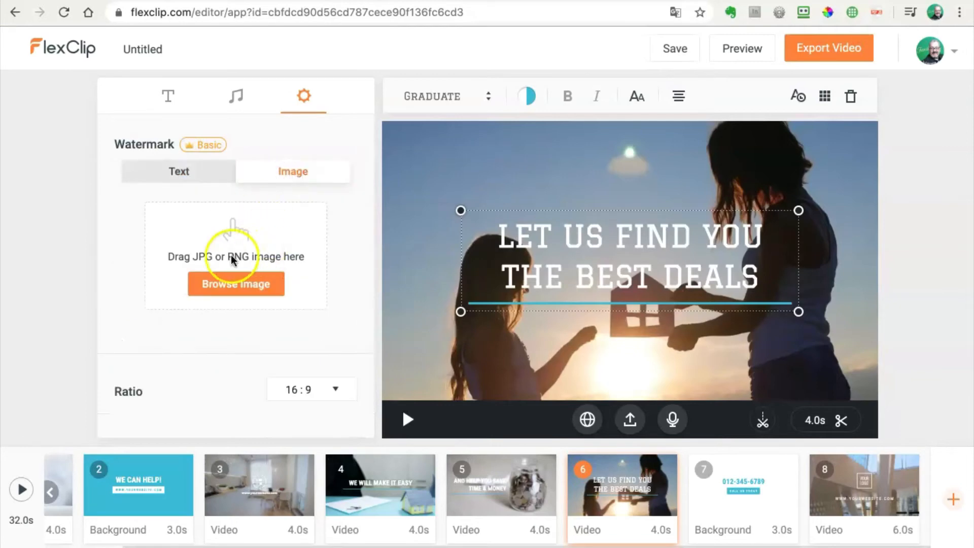
click(232, 284)
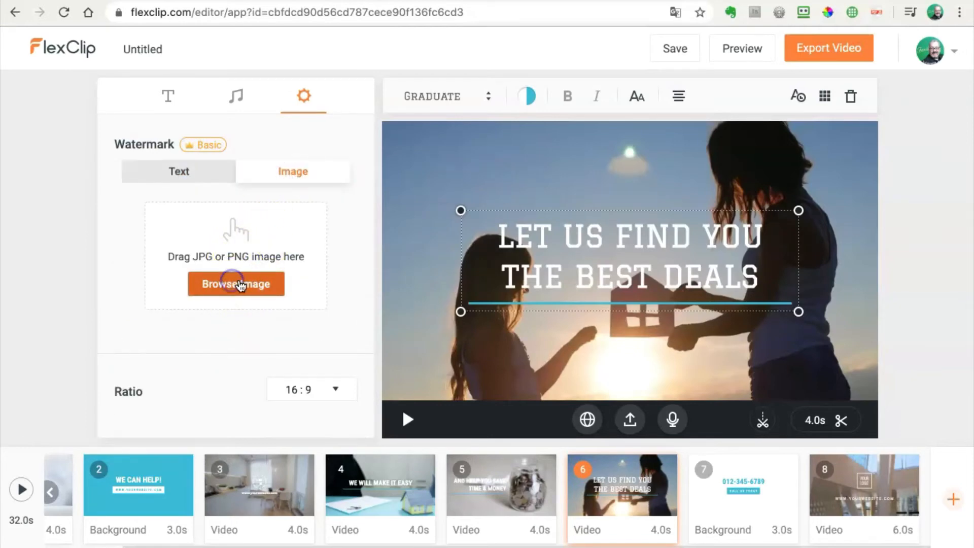
scroll(267, 302, down, 10)
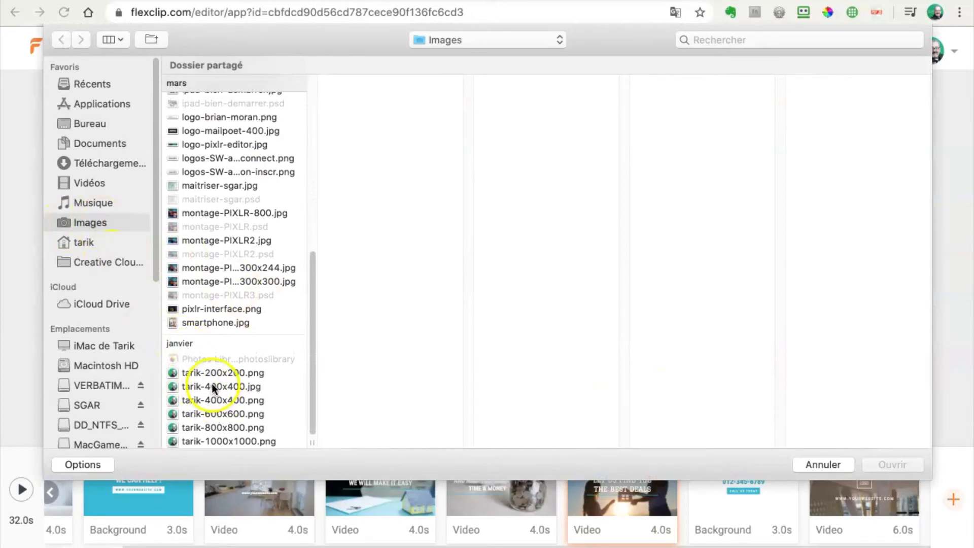
click(212, 386)
click(893, 464)
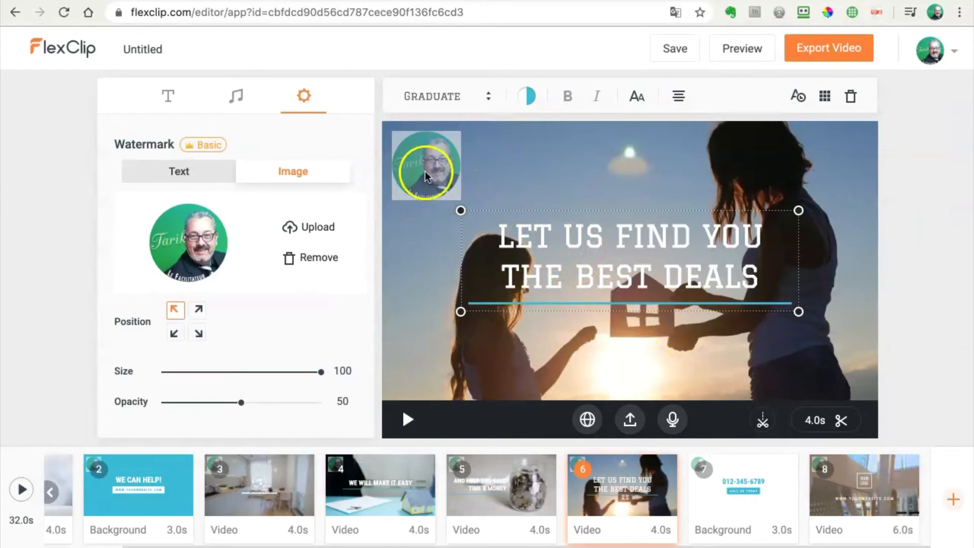
Step: Reduce the image watermark's size to 52 and place it in the video's upper-right corner
click(425, 168)
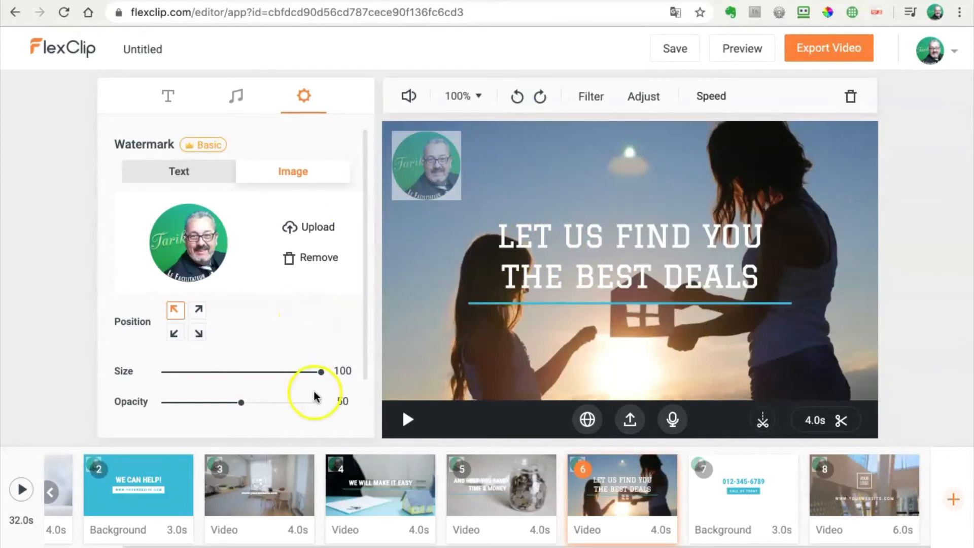
drag(323, 377, 221, 369)
click(198, 333)
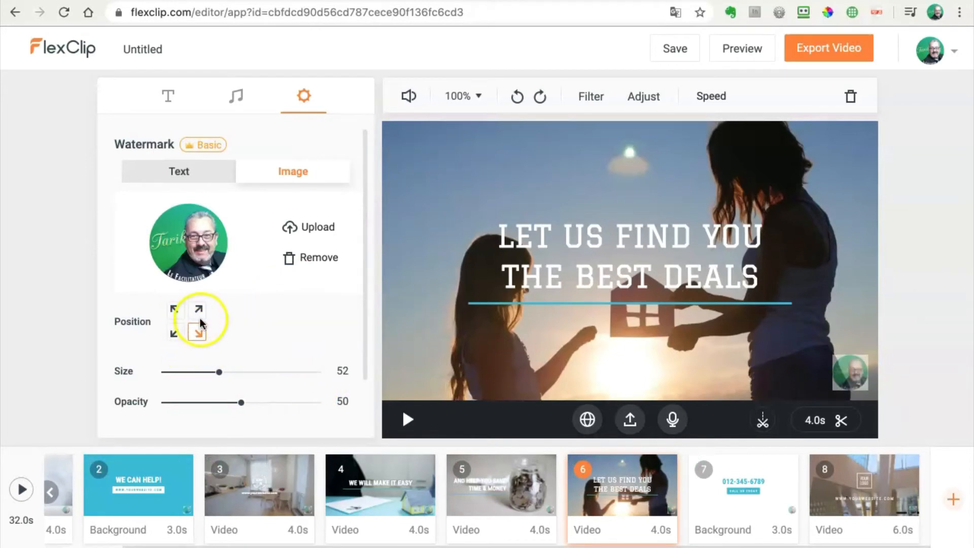
click(199, 312)
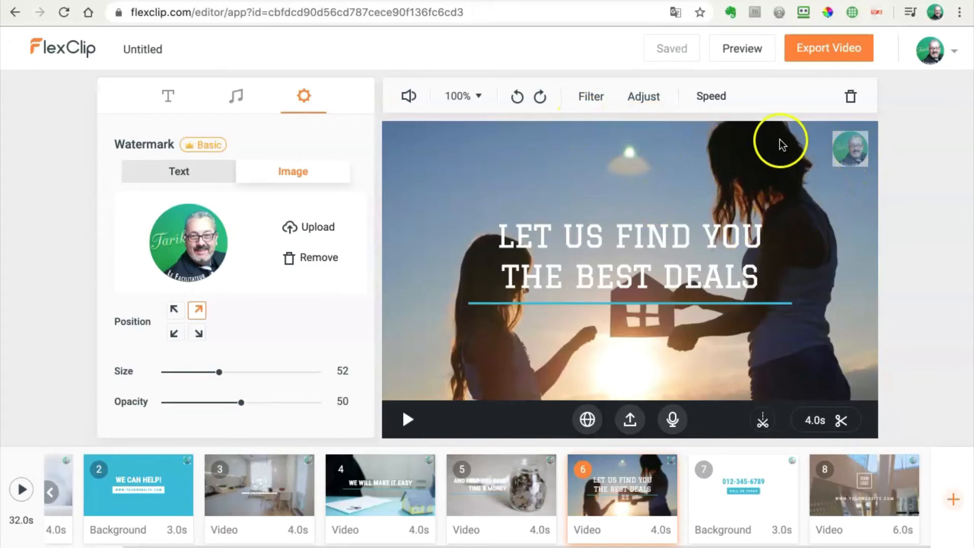
Step: Preview the video, checking the watermark at several points along its timeline, and return to editing
click(742, 53)
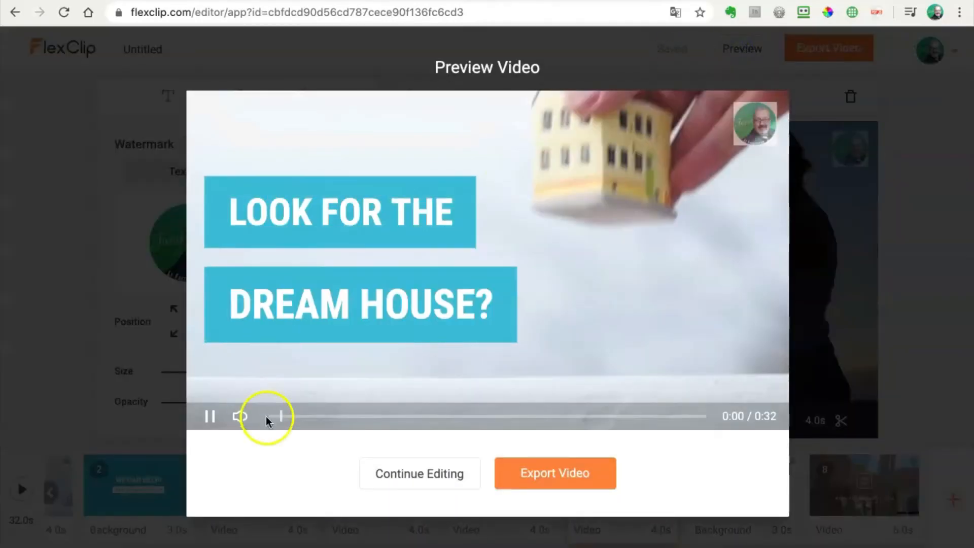
click(208, 416)
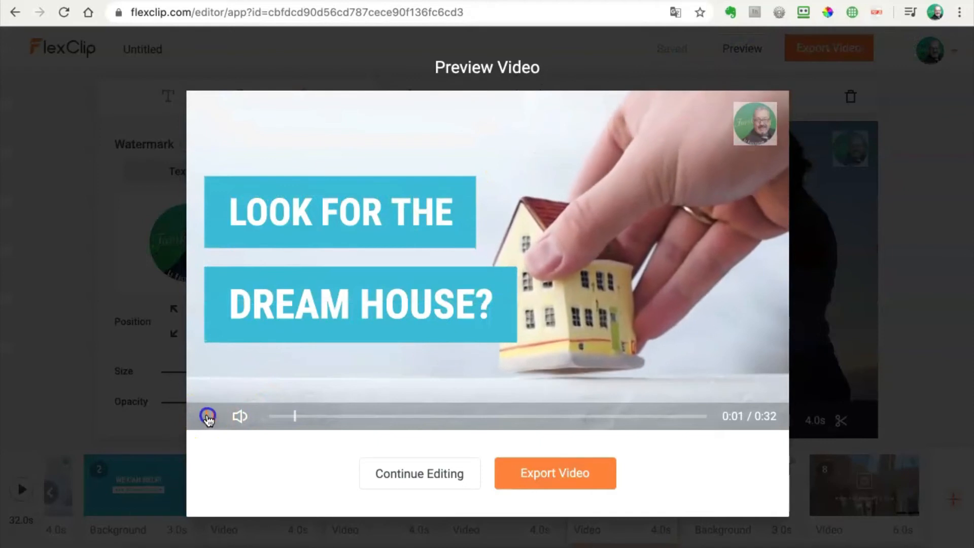
click(338, 424)
click(381, 419)
click(474, 420)
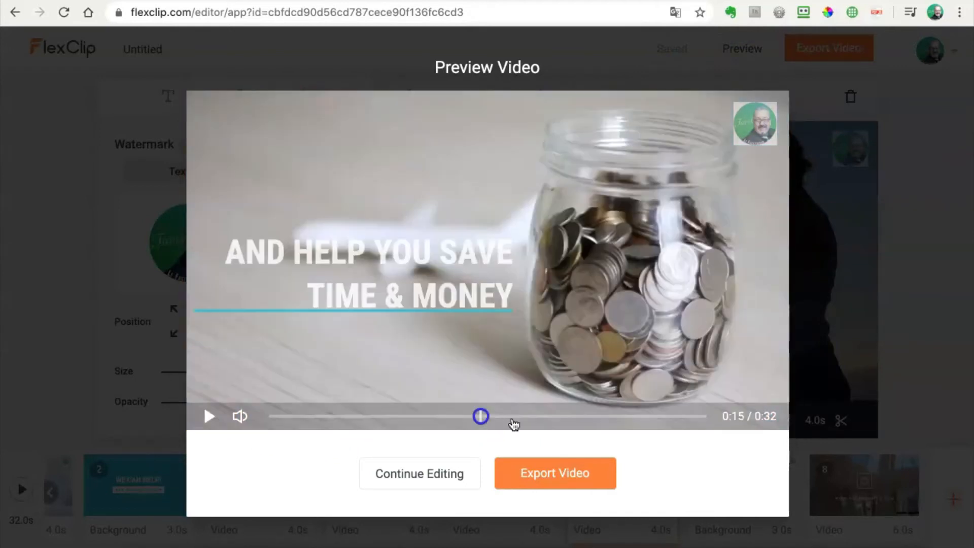
click(539, 420)
click(609, 420)
click(657, 419)
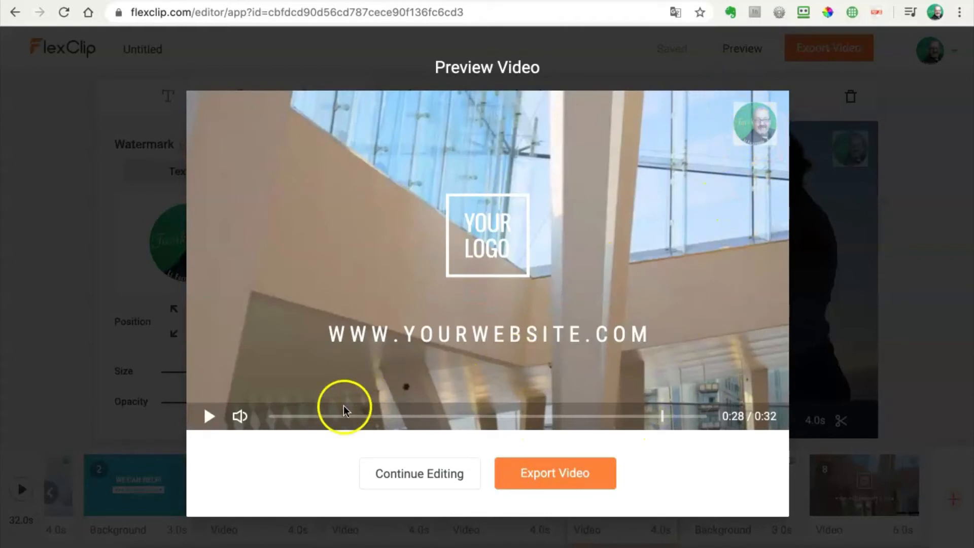
click(294, 415)
click(601, 415)
click(679, 416)
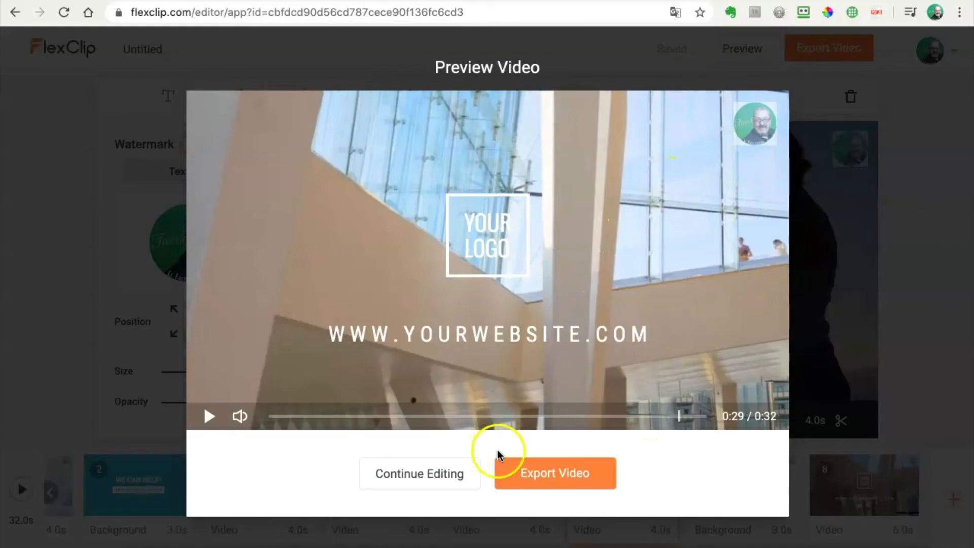
click(419, 476)
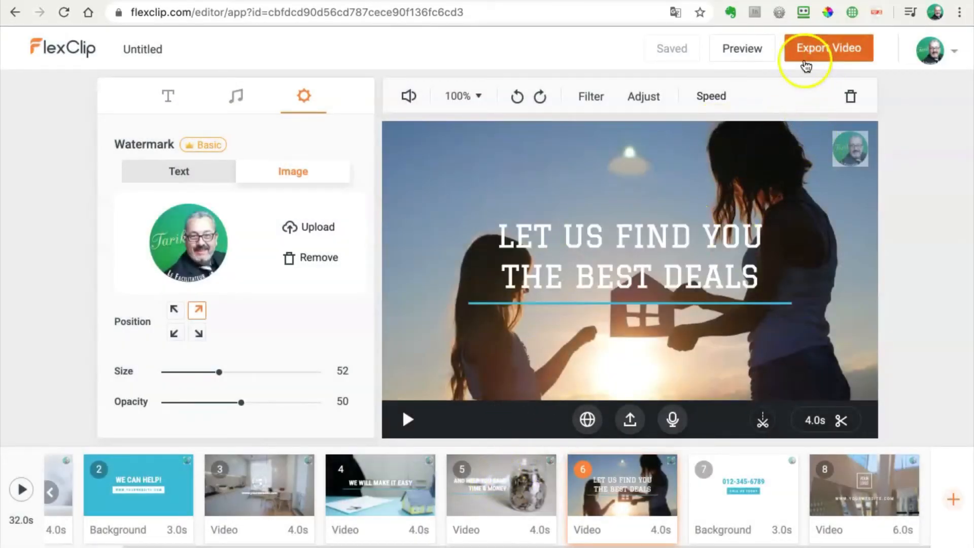
Step: Open the export settings and rename the video to Vidéo-test
click(820, 51)
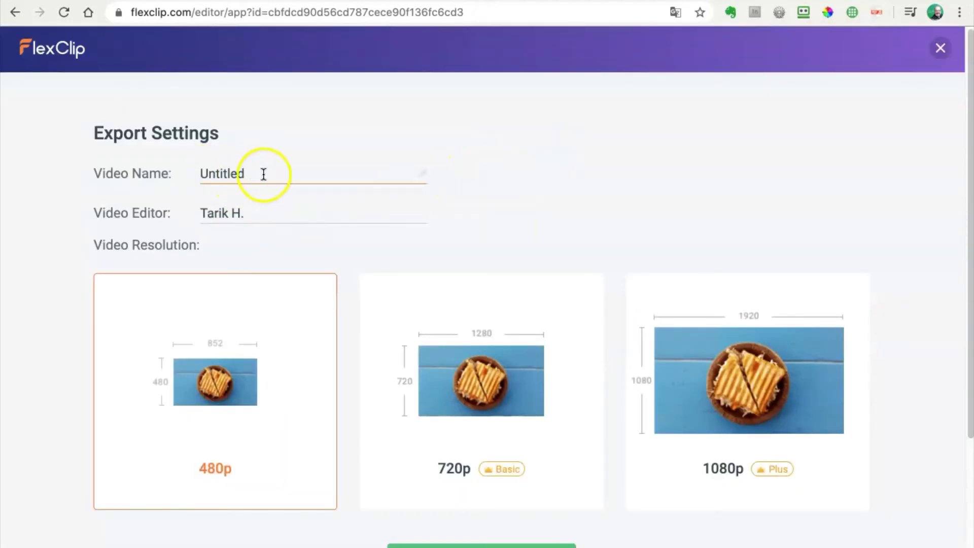
click(129, 172)
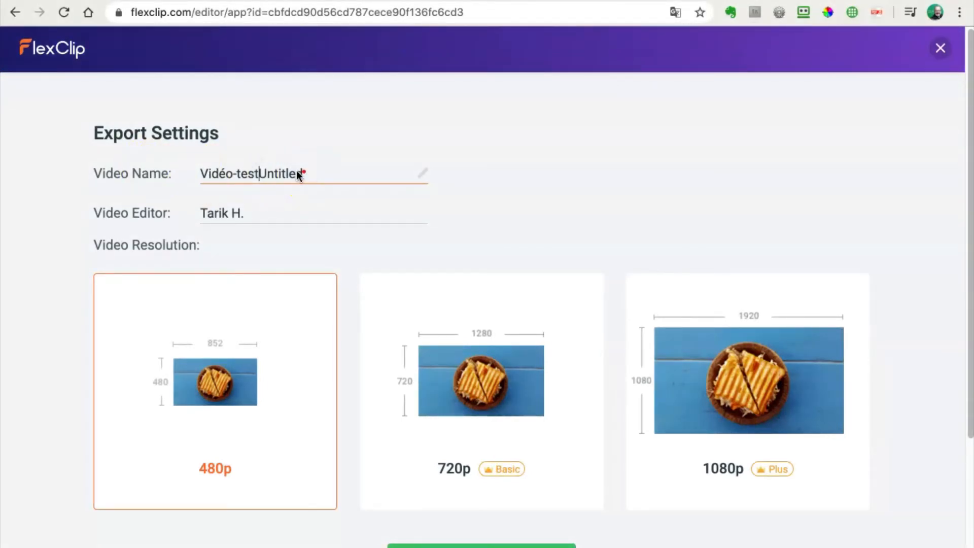
key(Delete)
key(Delete)
key(Delete)
key(Delete)
key(Delete)
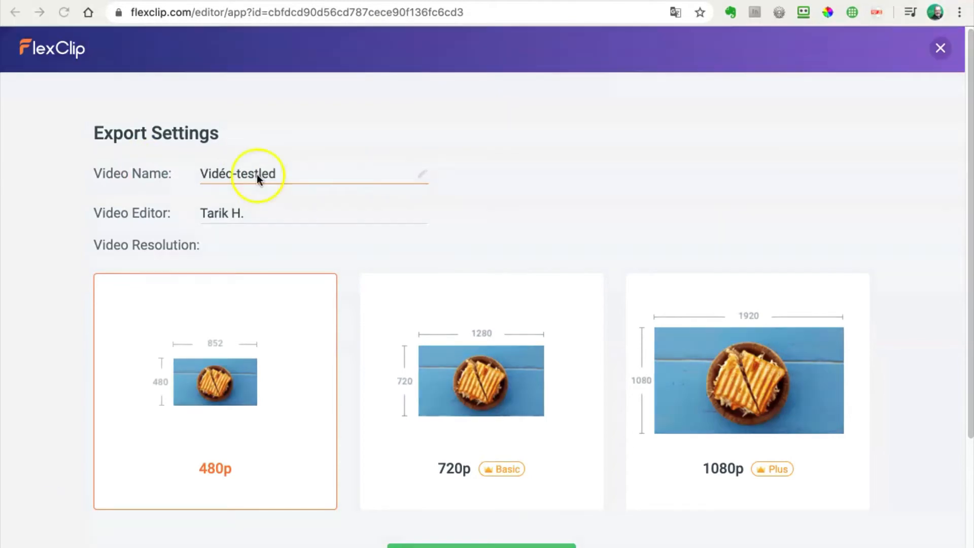
triple_click(257, 176)
click(277, 175)
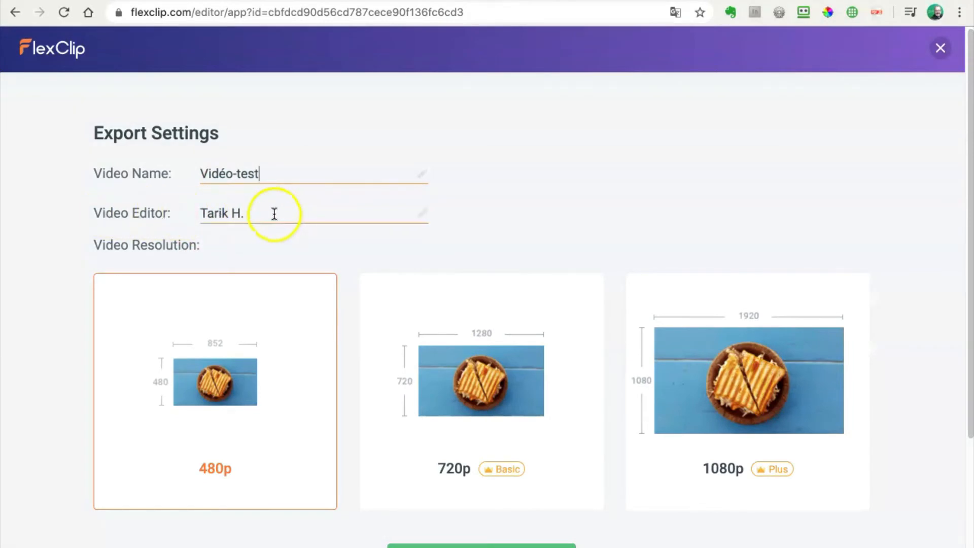
Step: Choose the 1080p resolution and examine the prices and features of the Free, Basic and Plus plans
scroll(502, 375, down, 3)
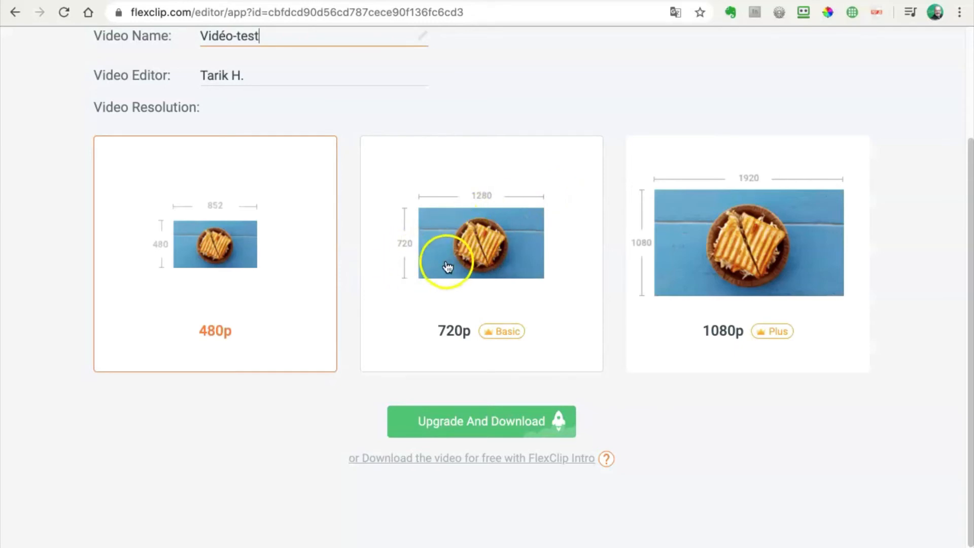
click(733, 251)
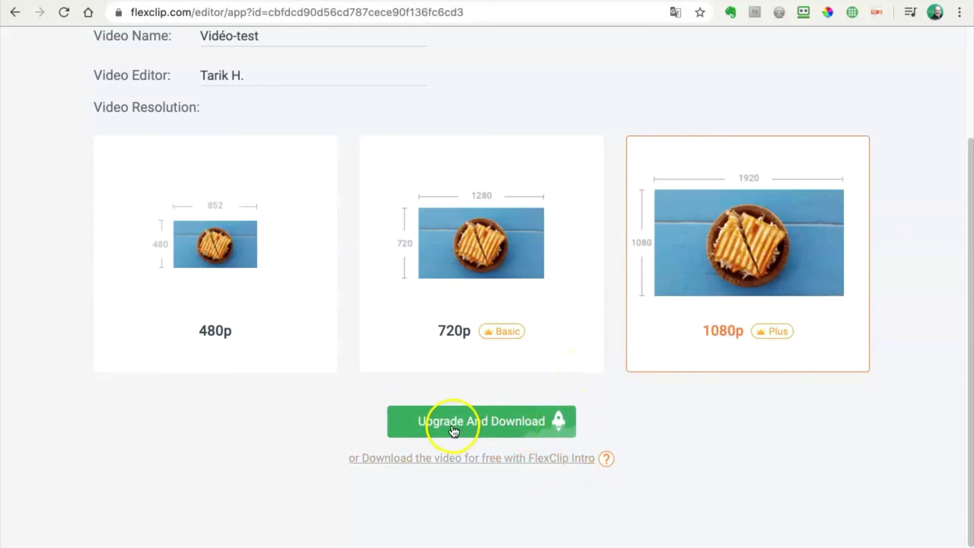
click(525, 422)
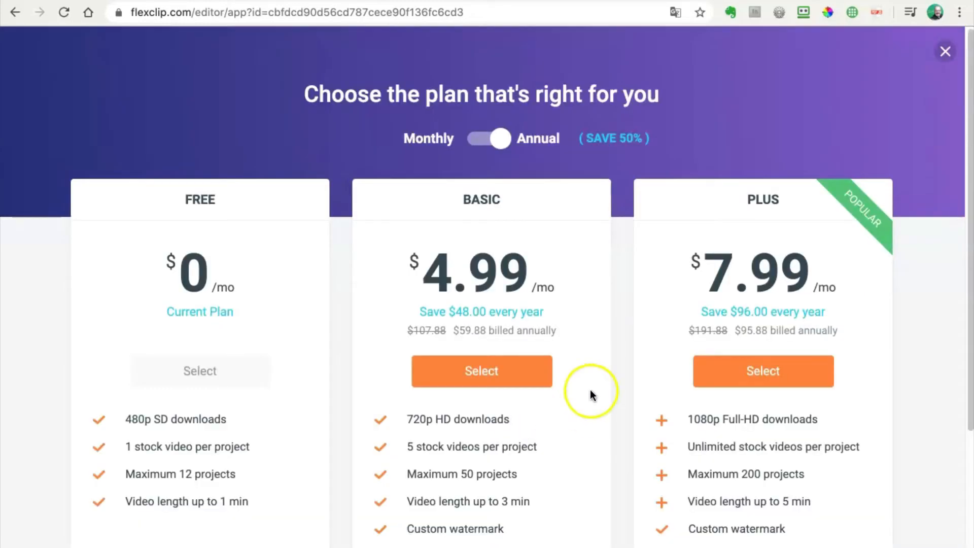
scroll(650, 412, down, 3)
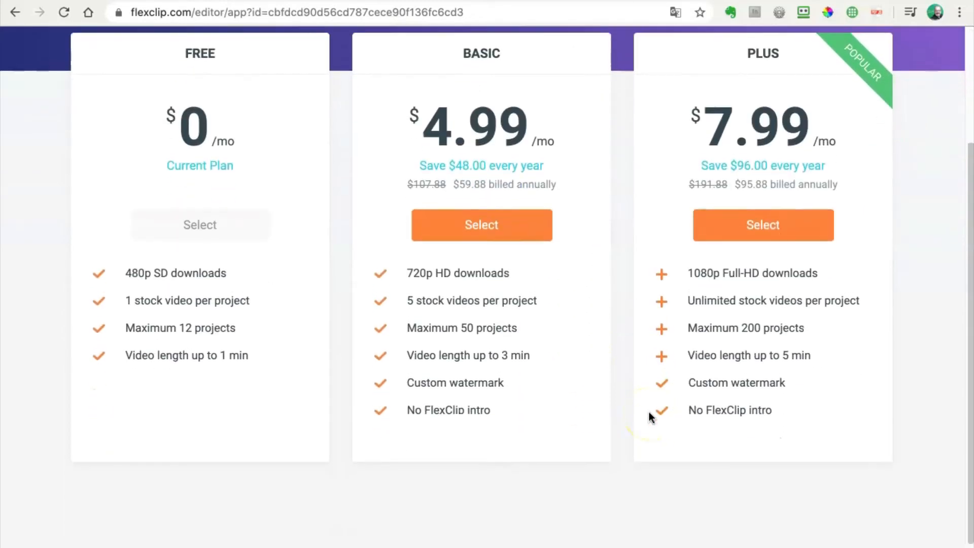
scroll(650, 412, up, 1)
scroll(649, 412, down, 1)
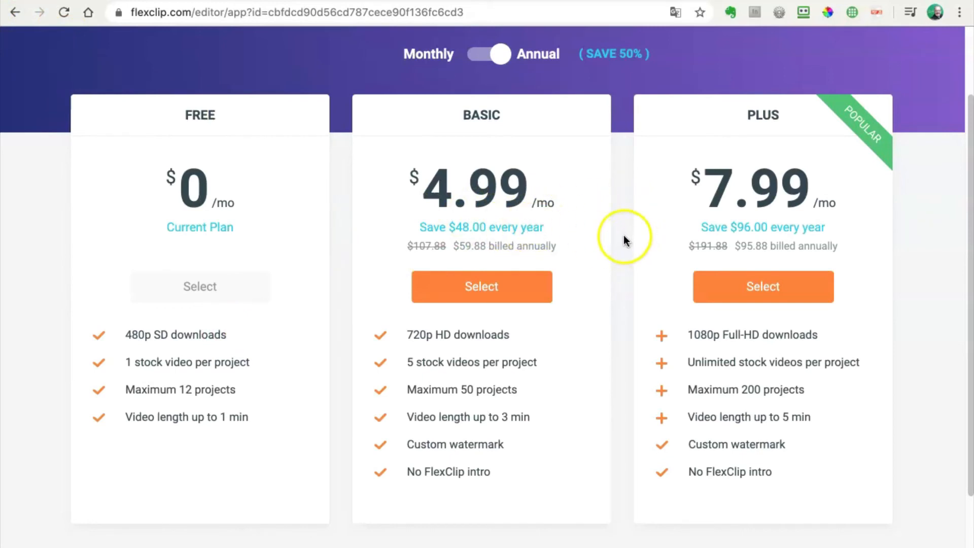
Step: Go back to the home page, check the Vidéo-test project's options and reopen it for editing
click(16, 12)
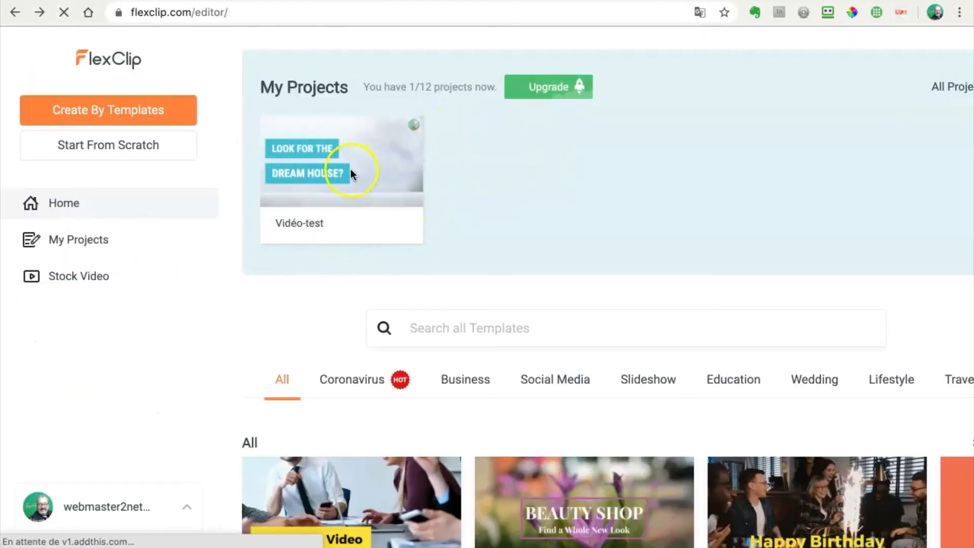
click(404, 134)
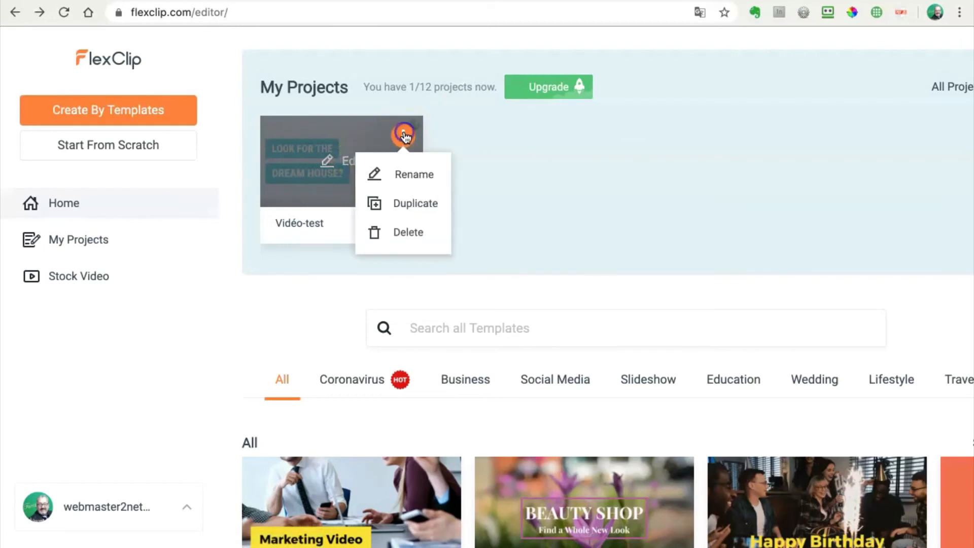
click(328, 161)
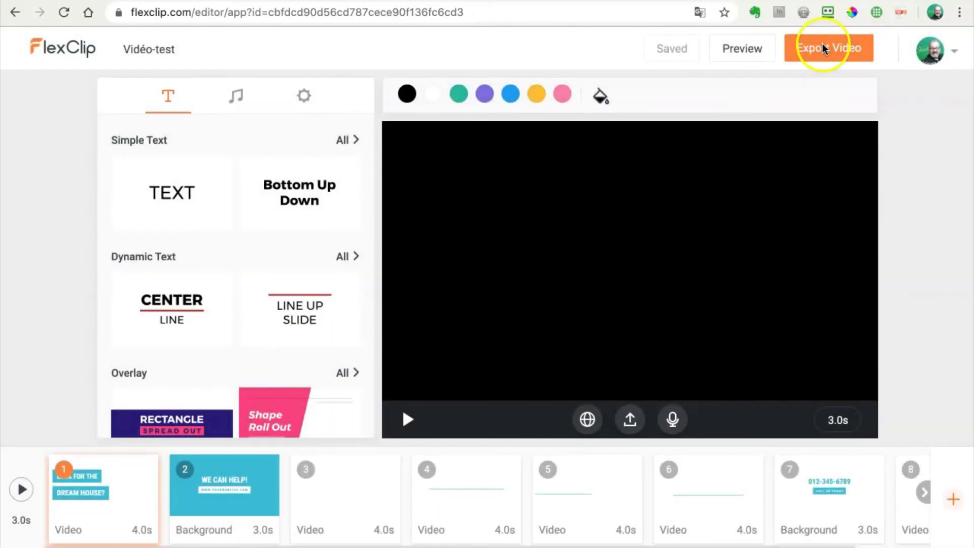
Step: Export the video for free at 480p with the FlexClip intro and save the MP4 in the Téléchargements folder
click(821, 48)
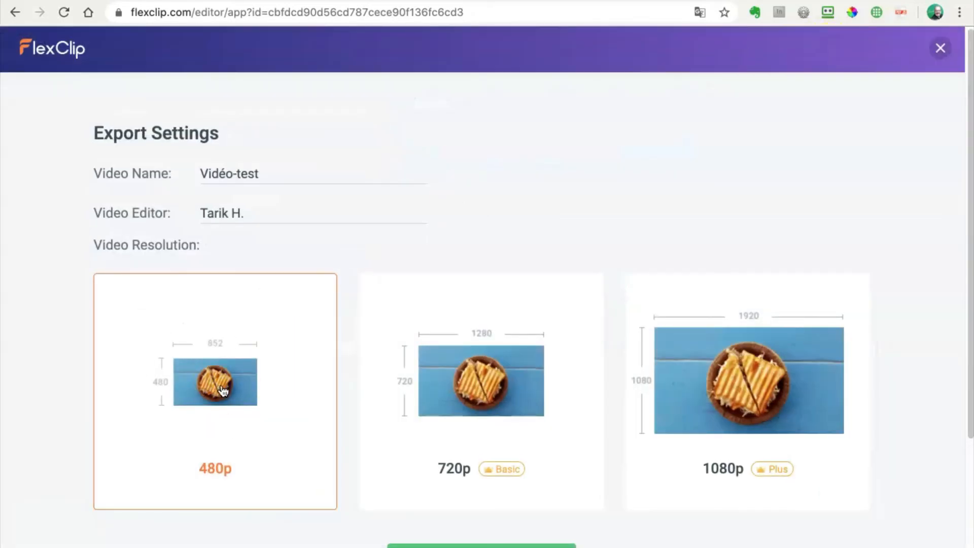
scroll(358, 381, down, 3)
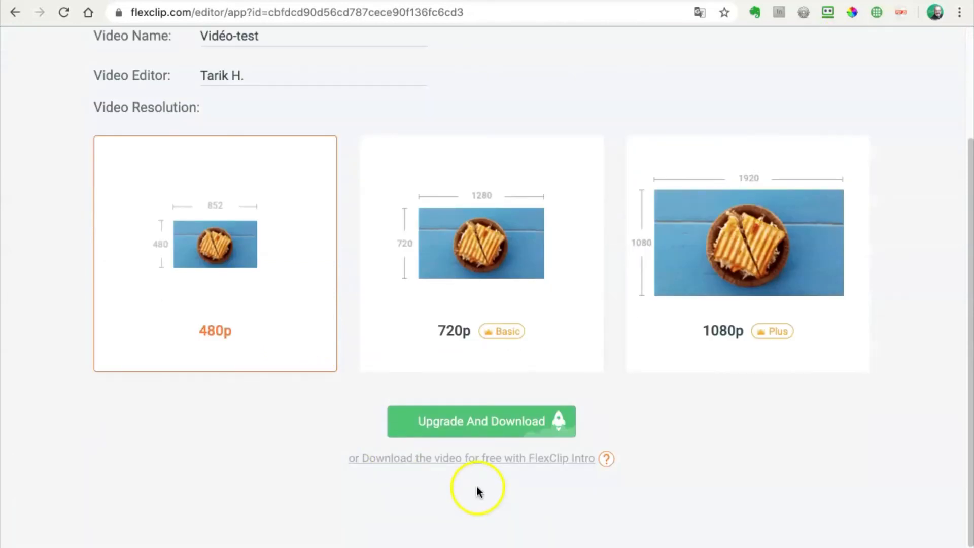
mouse_move(603, 462)
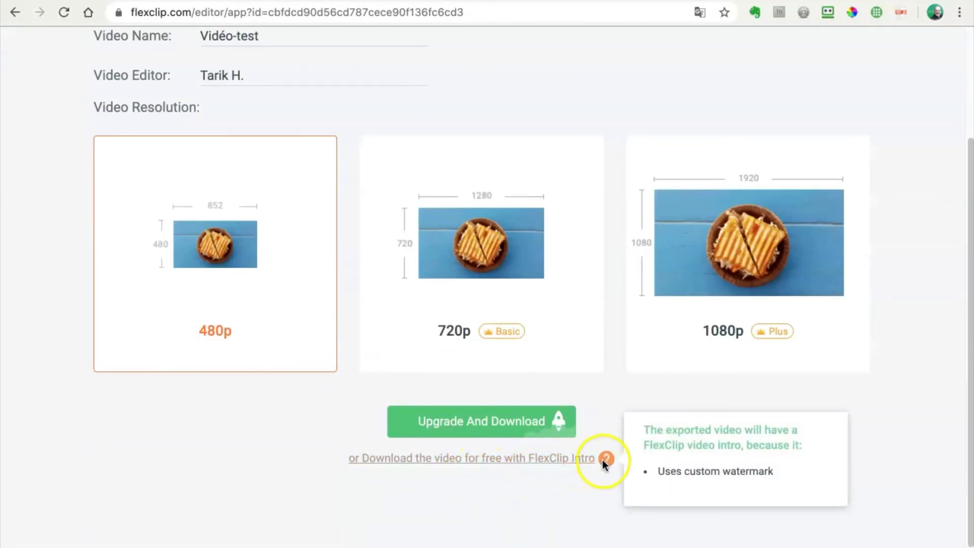
click(541, 459)
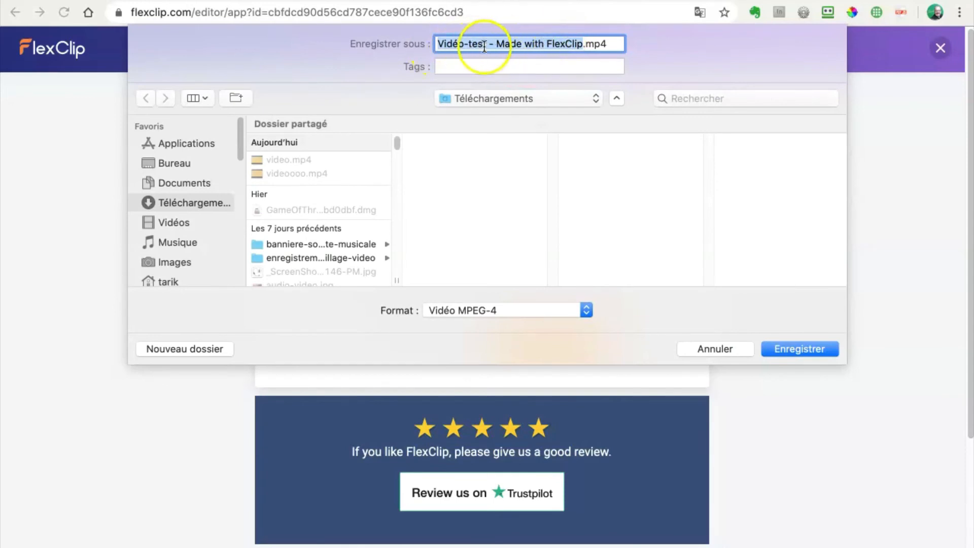
click(796, 349)
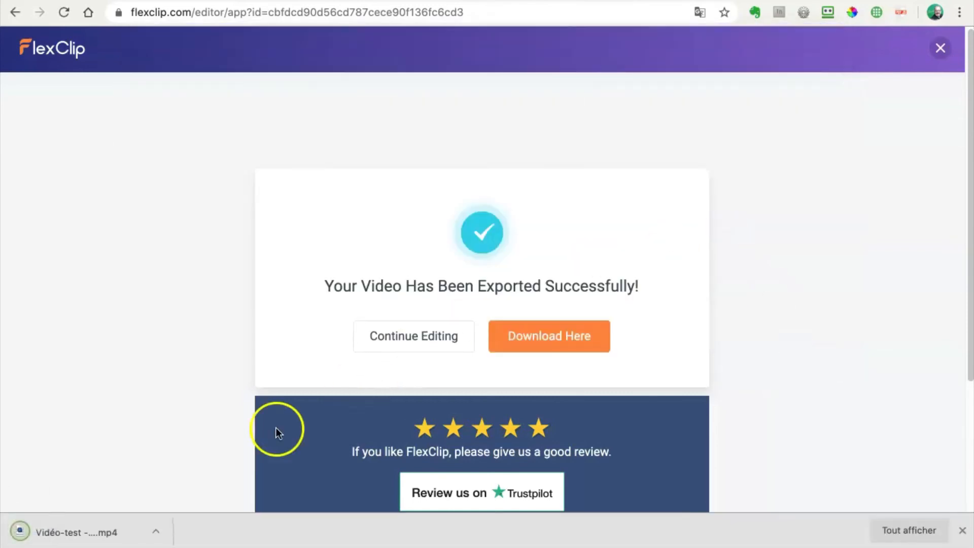
Step: Open the downloaded Vidéo-test file, pause playback and move to about 4 seconds to check the FlexClip intro
click(154, 530)
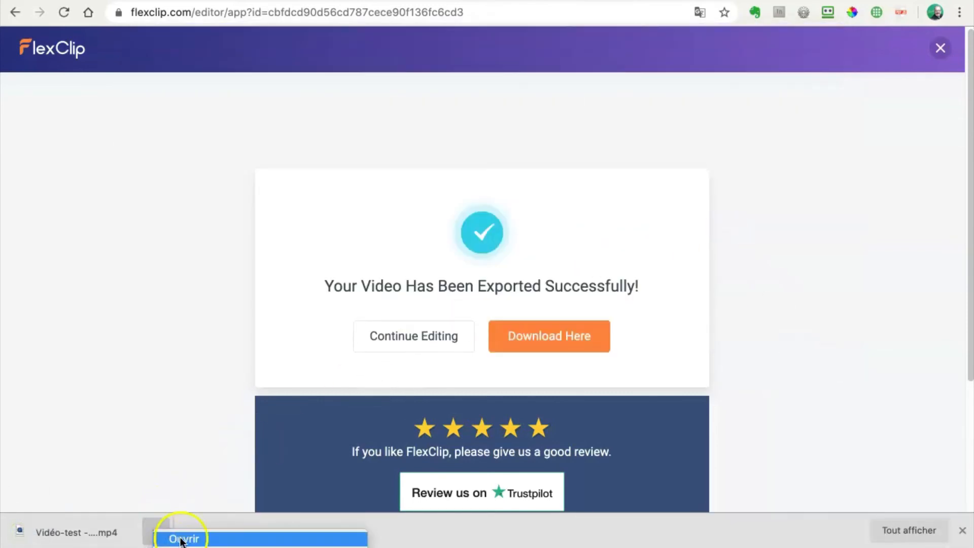
click(184, 539)
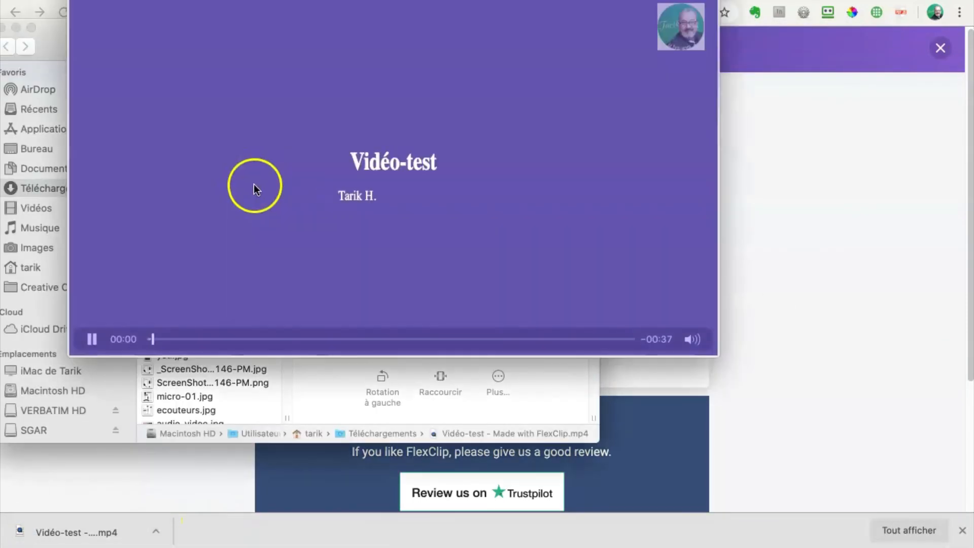
click(93, 338)
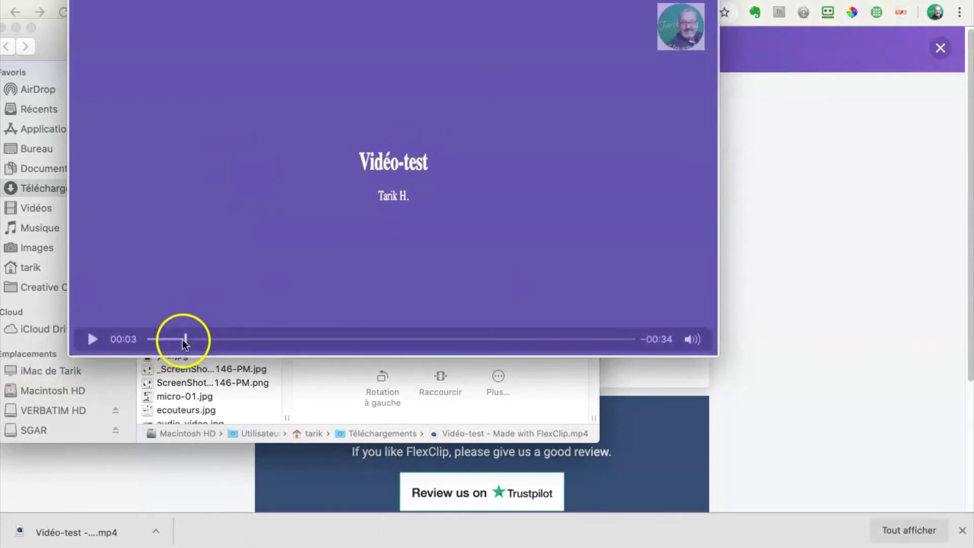
mouse_move(185, 340)
mouse_down()
mouse_move(149, 340)
mouse_move(215, 340)
mouse_move(200, 340)
mouse_up()
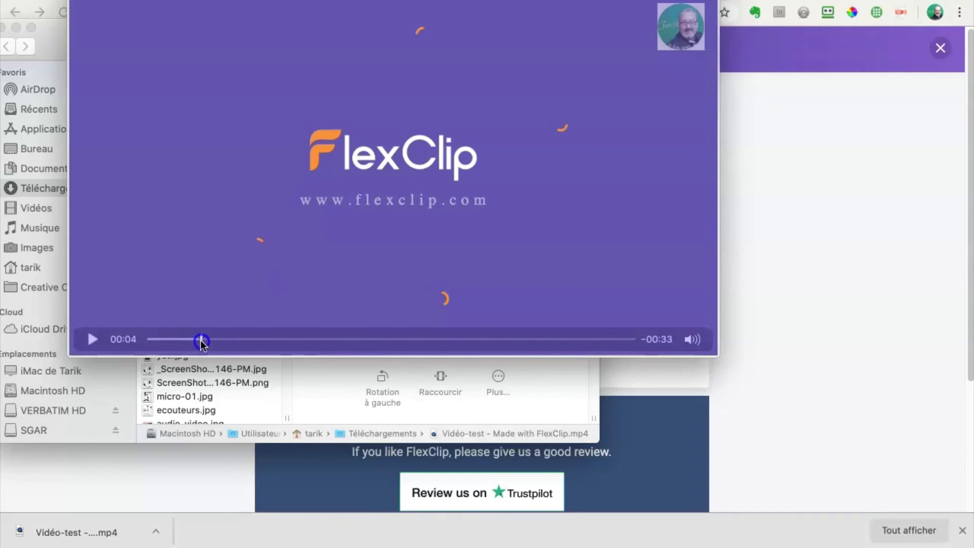
Step: Check the exported video from about 6 to 8 seconds and 29 to 31 seconds, then return to the intro near 5 seconds
mouse_move(208, 341)
mouse_down()
mouse_move(163, 340)
mouse_move(633, 339)
mouse_move(218, 337)
mouse_up()
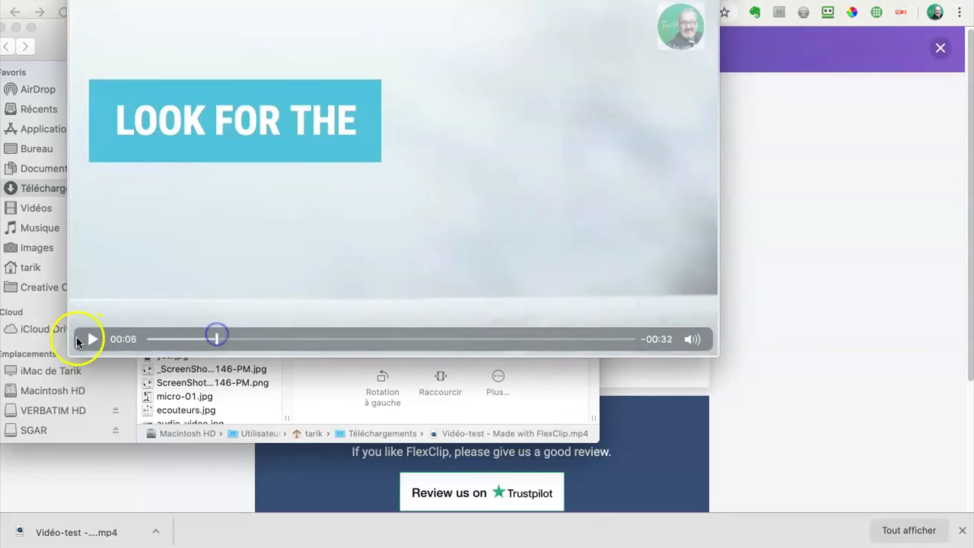
click(92, 339)
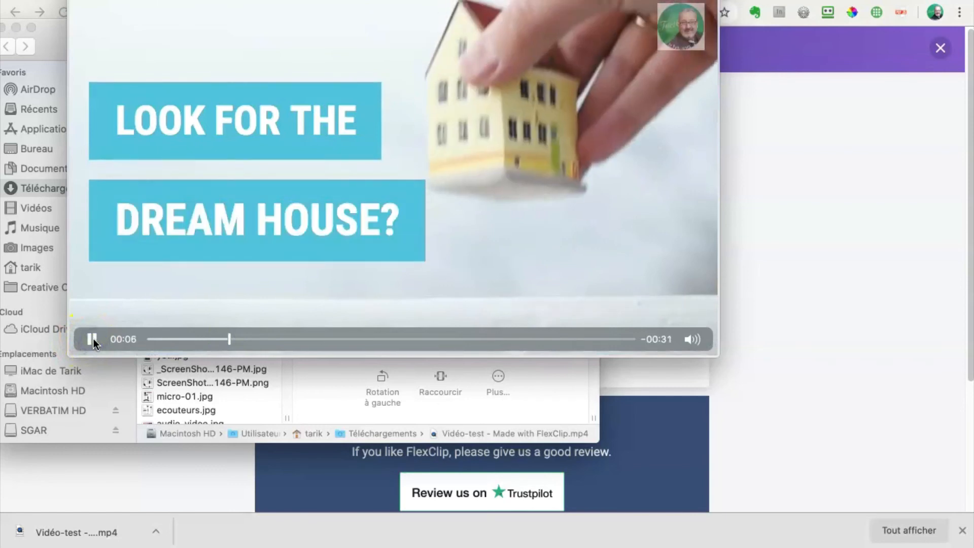
click(93, 339)
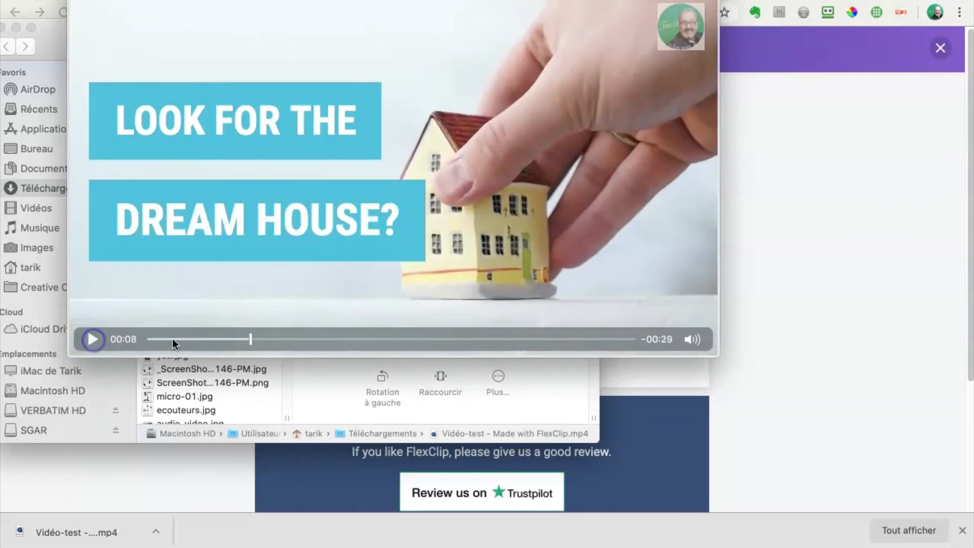
click(257, 338)
drag(250, 339, 528, 339)
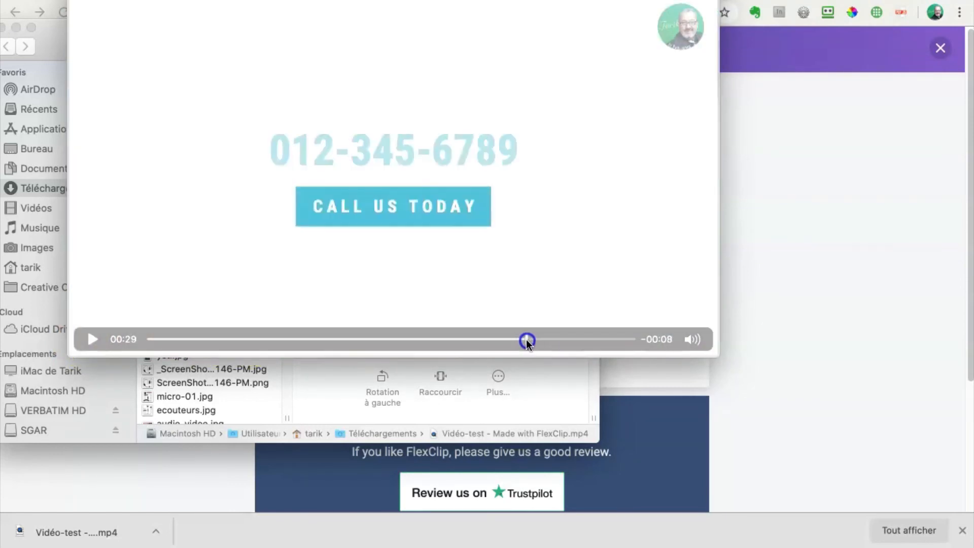
click(92, 339)
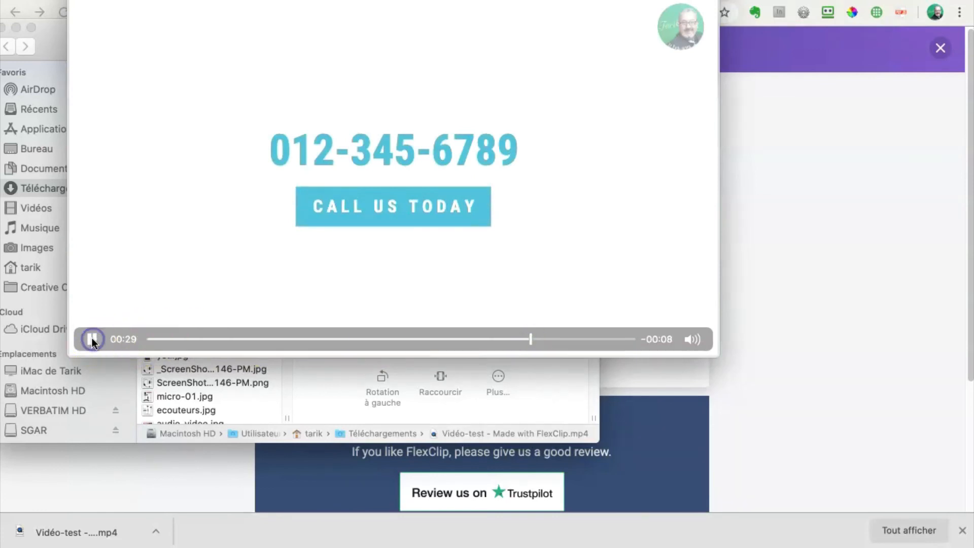
click(91, 337)
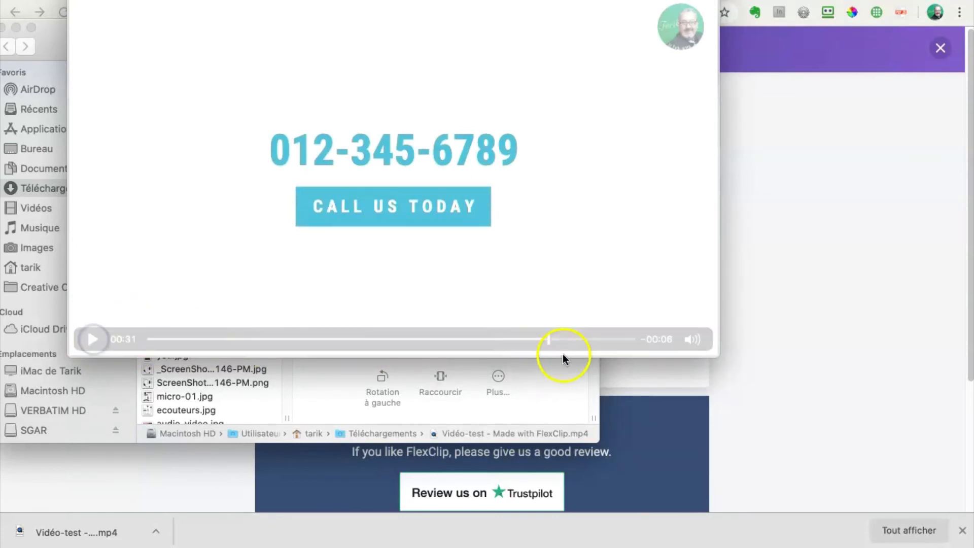
drag(345, 339, 213, 344)
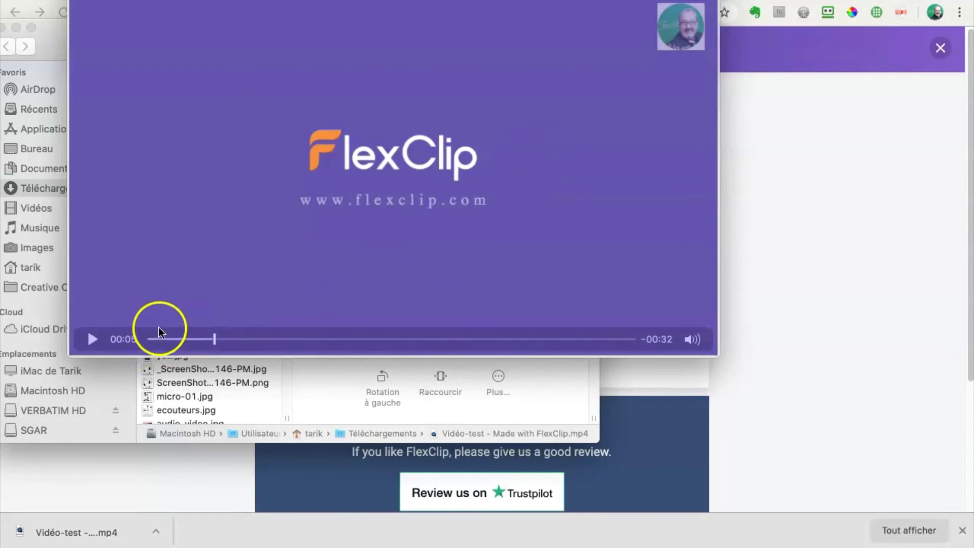
Step: Switch back to FlexClip, resume editing the exported project and preview it, pausing at about 1 second
click(829, 322)
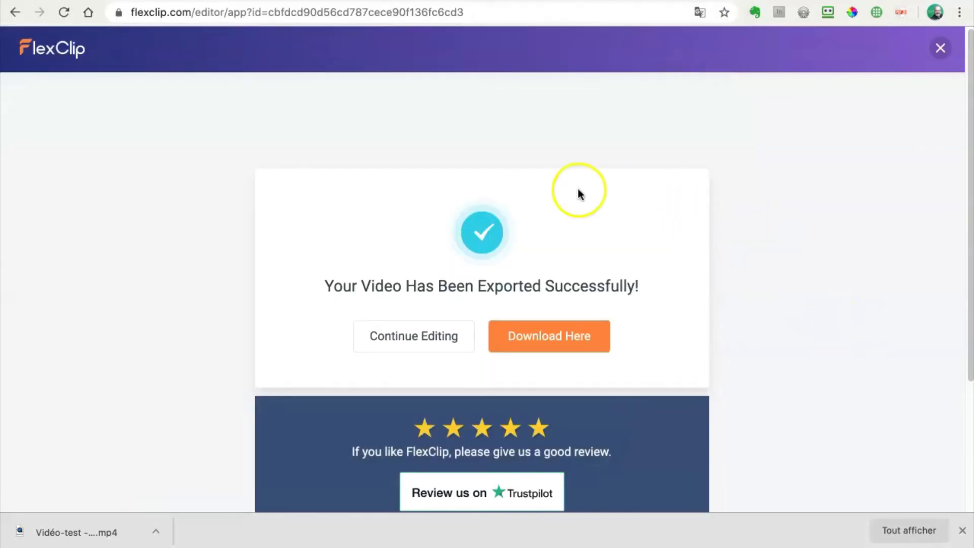
click(427, 337)
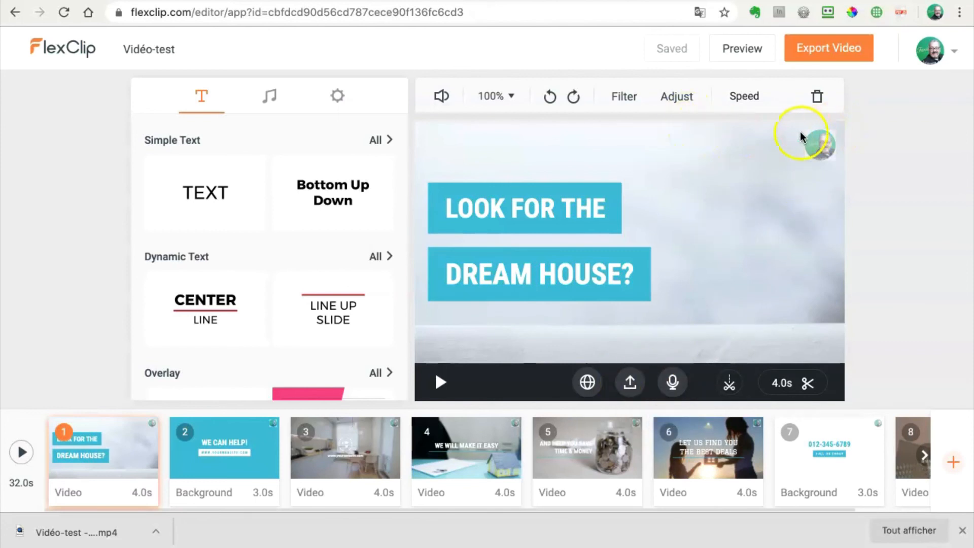
click(740, 49)
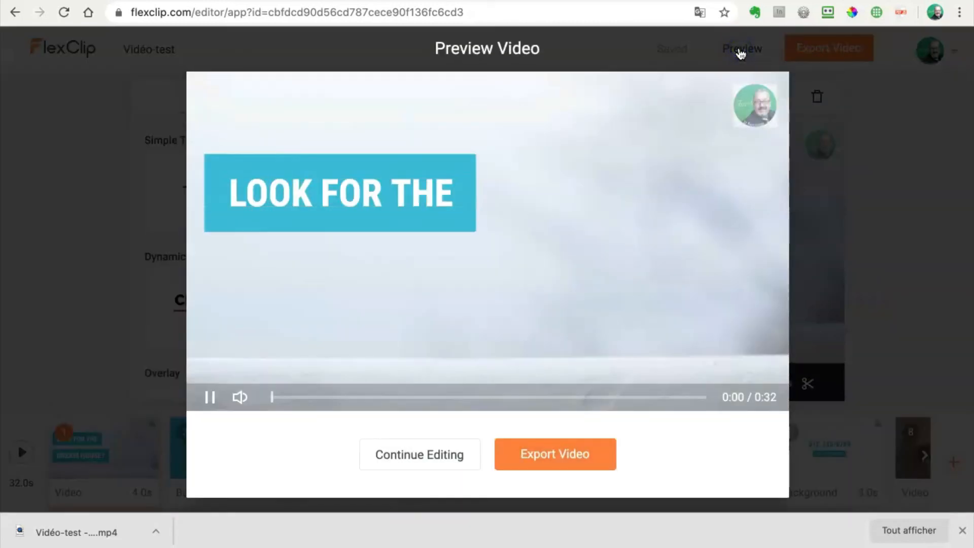
click(559, 391)
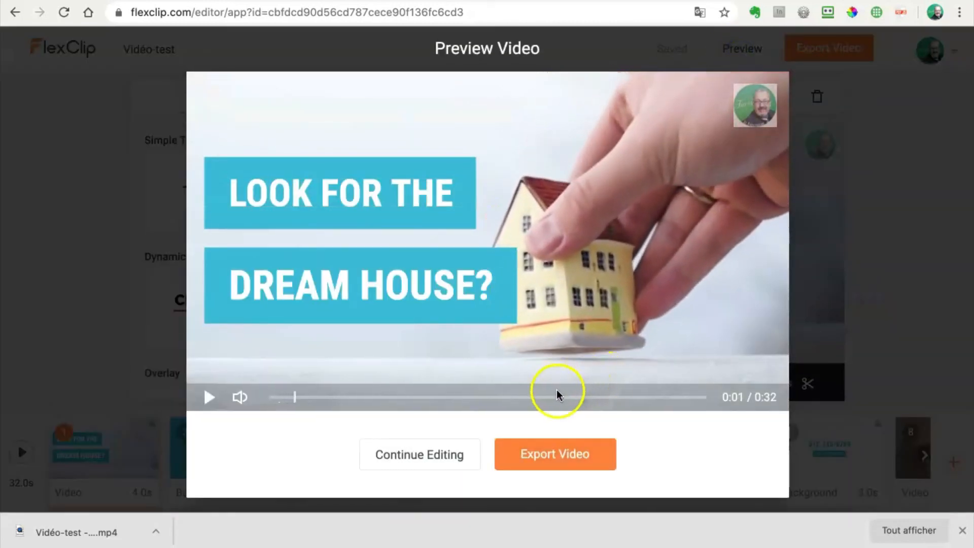
Step: Examine the browser's Enregistrer sous options for the preview page, cancel the save and return to the editor
right_click(514, 199)
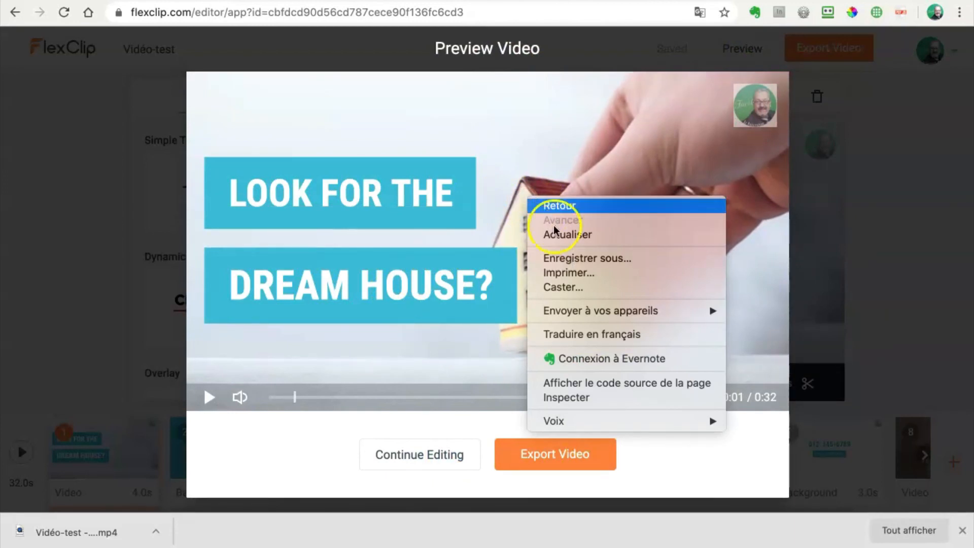
click(573, 259)
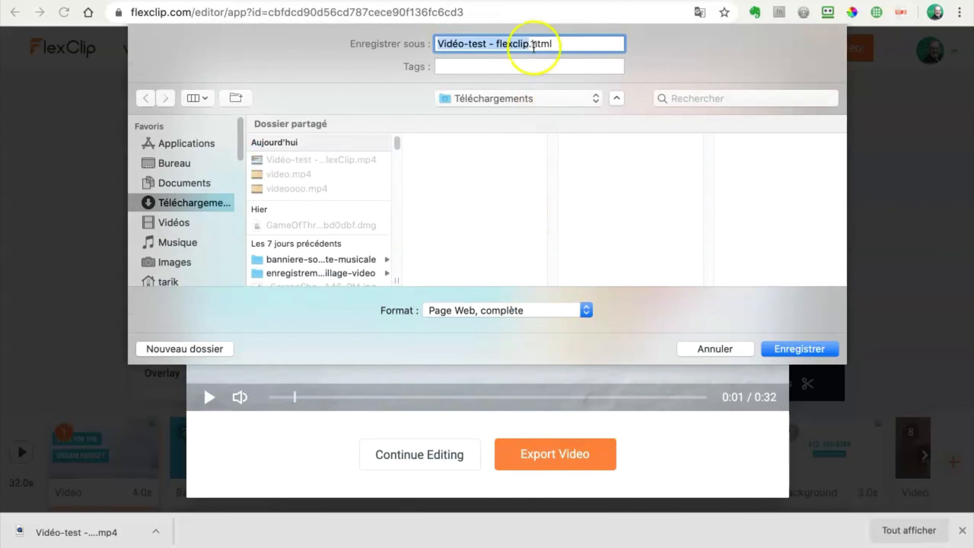
click(713, 349)
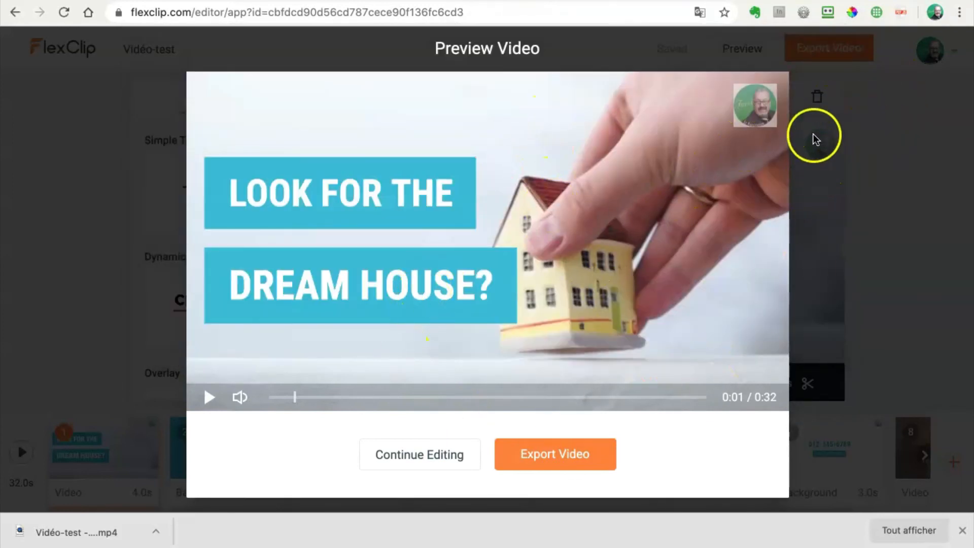
click(428, 457)
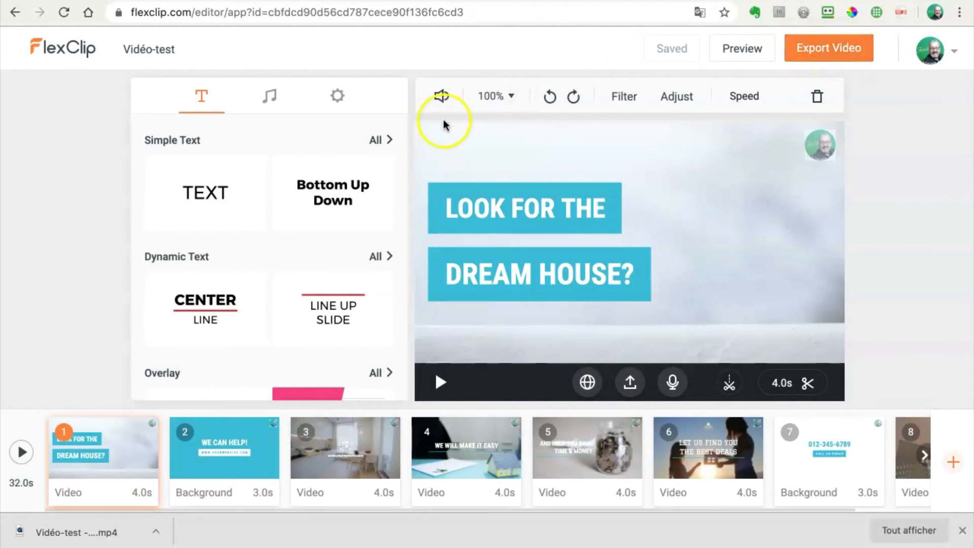
Step: Try the Slip L-R and Center Fade simple text styles on the first scene's title
click(623, 199)
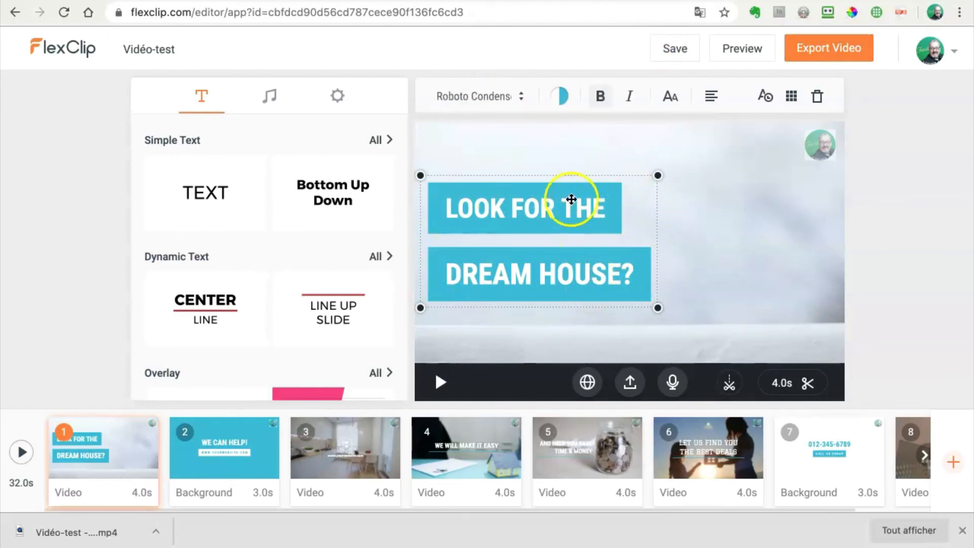
click(386, 141)
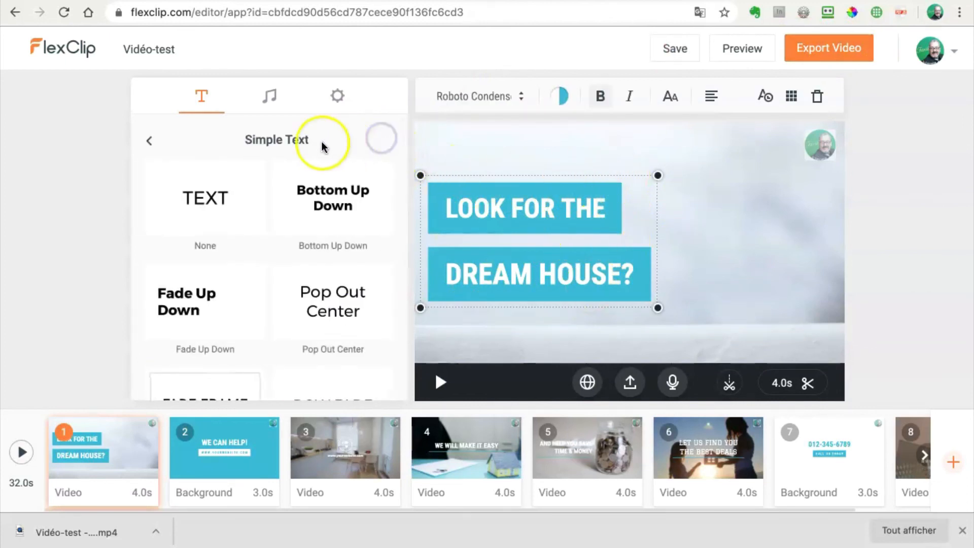
scroll(335, 272, down, 7)
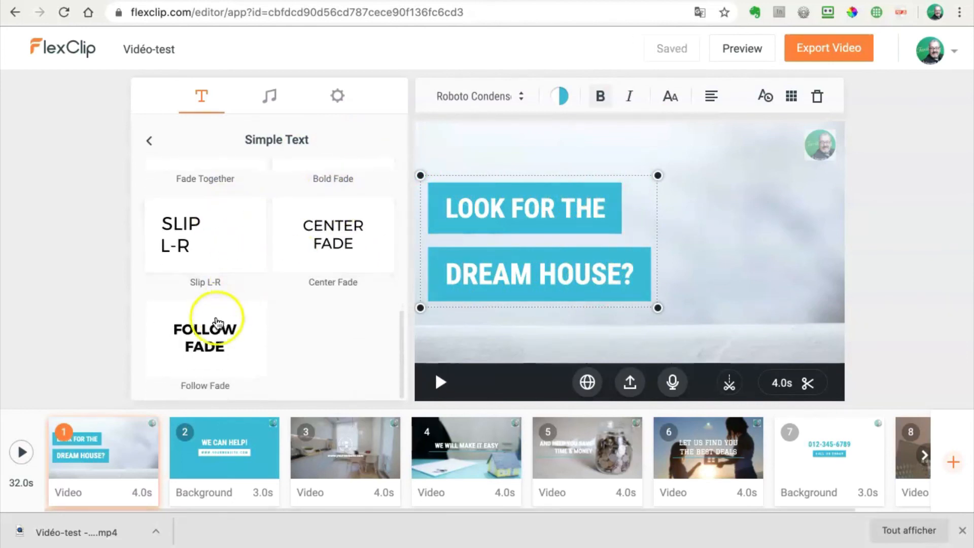
click(193, 238)
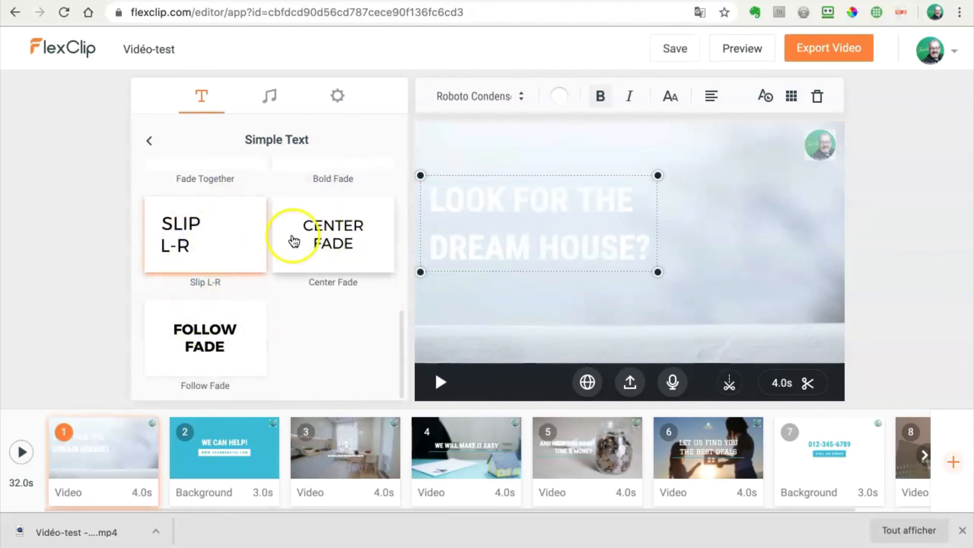
click(345, 241)
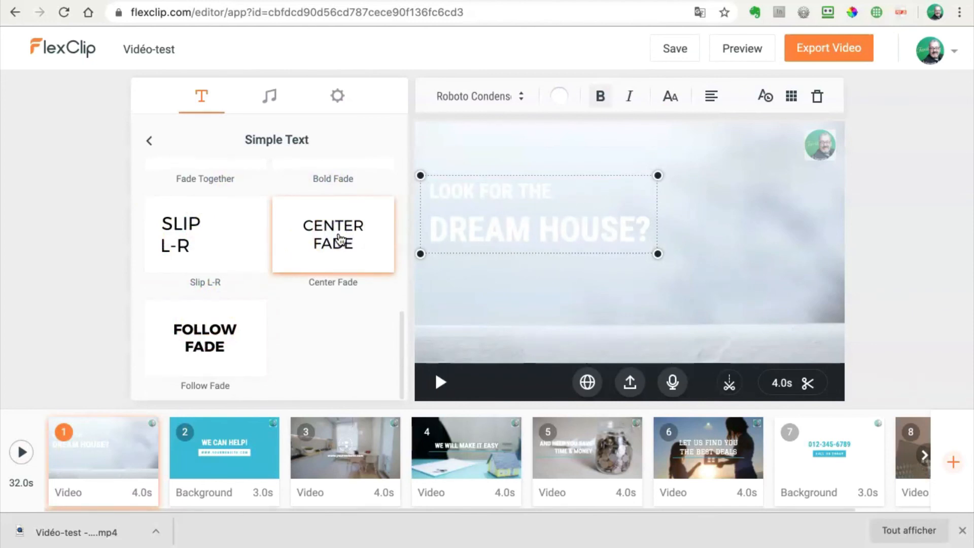
Step: Apply the Center Stage dynamic text style to the first scene's title
click(149, 140)
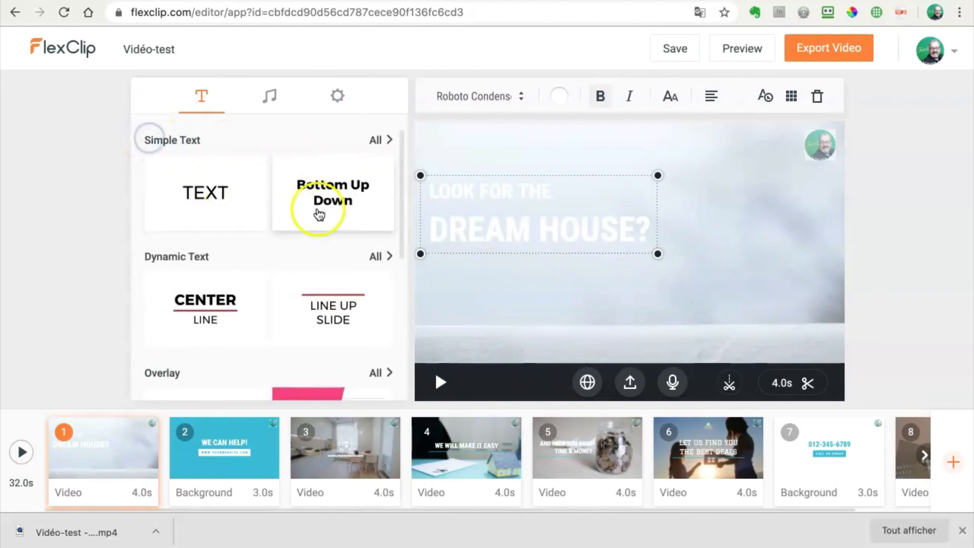
click(380, 256)
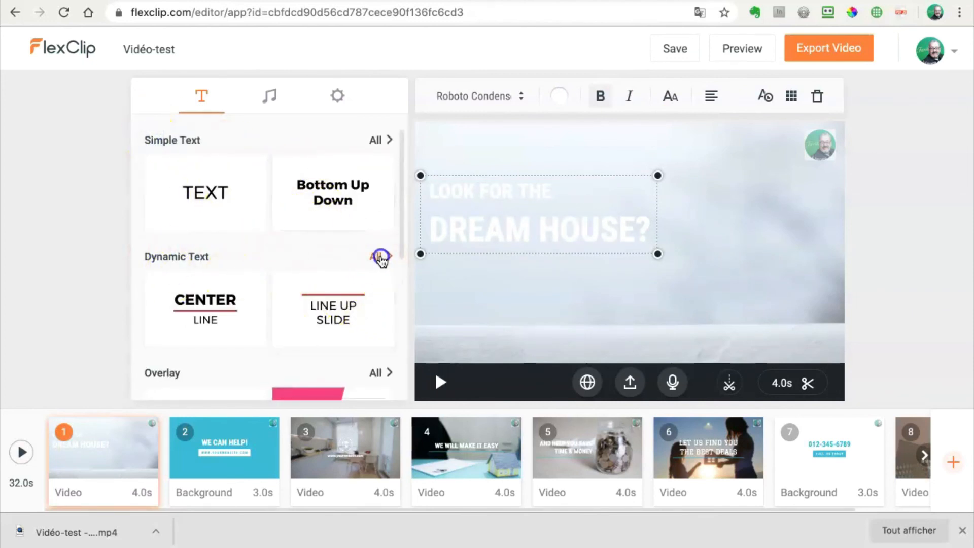
scroll(330, 293, down, 4)
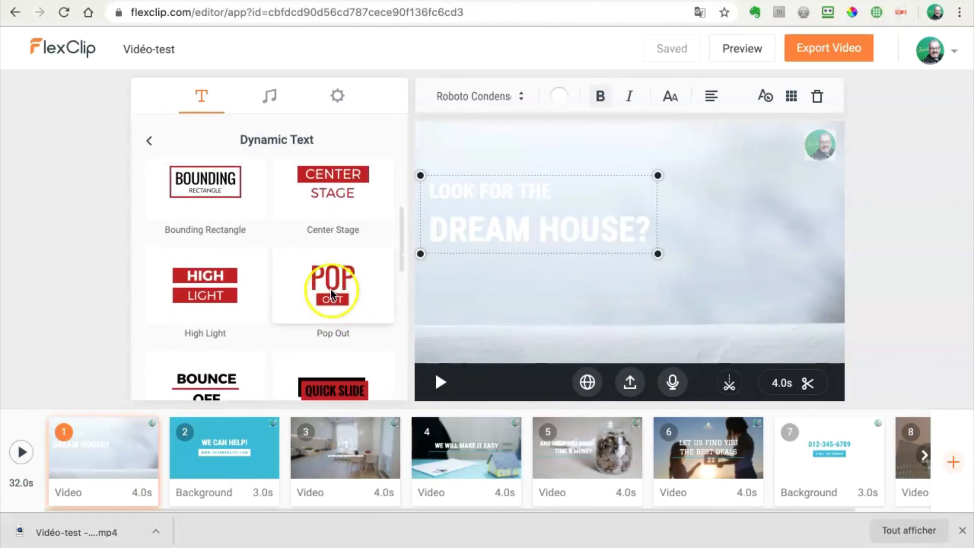
scroll(330, 289, up, 2)
click(332, 252)
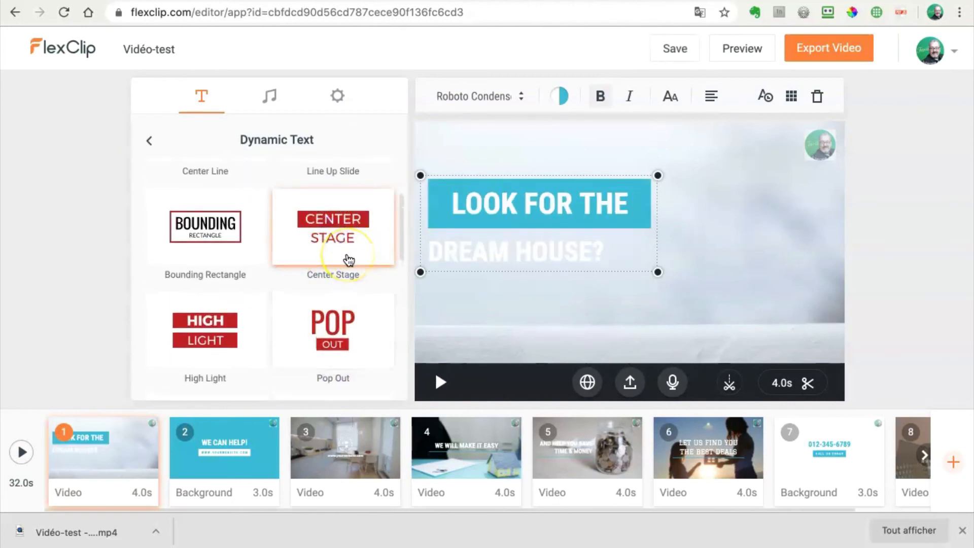
click(544, 173)
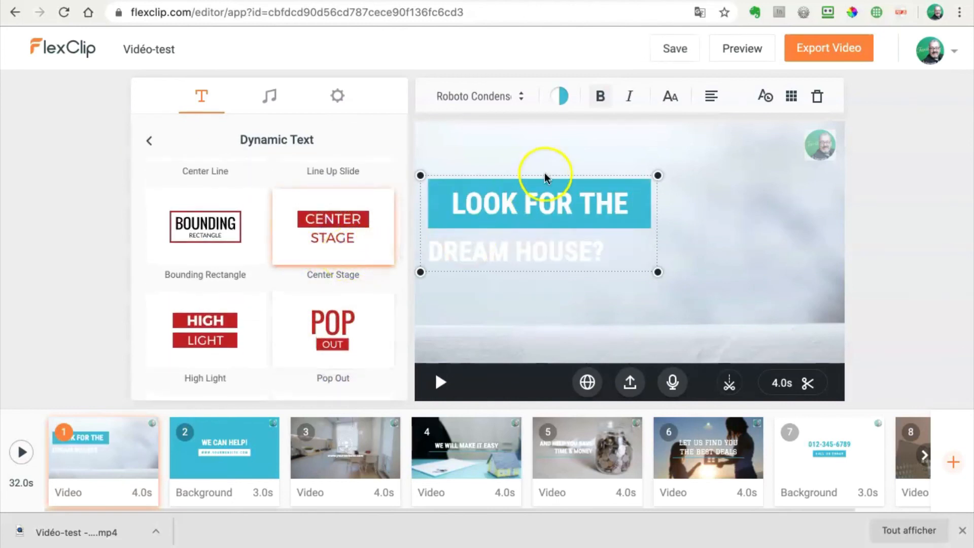
Step: Set the title's colour scheme to white and red
click(561, 100)
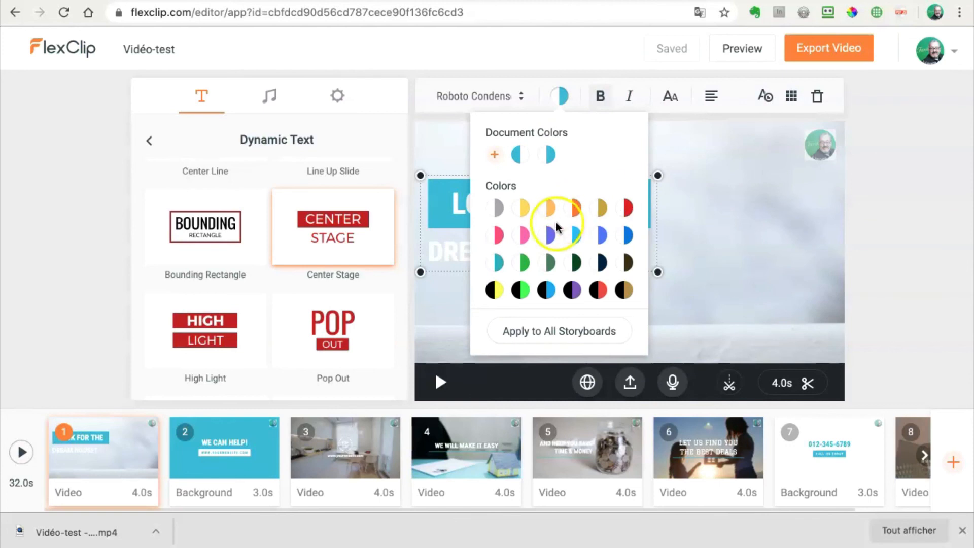
click(628, 209)
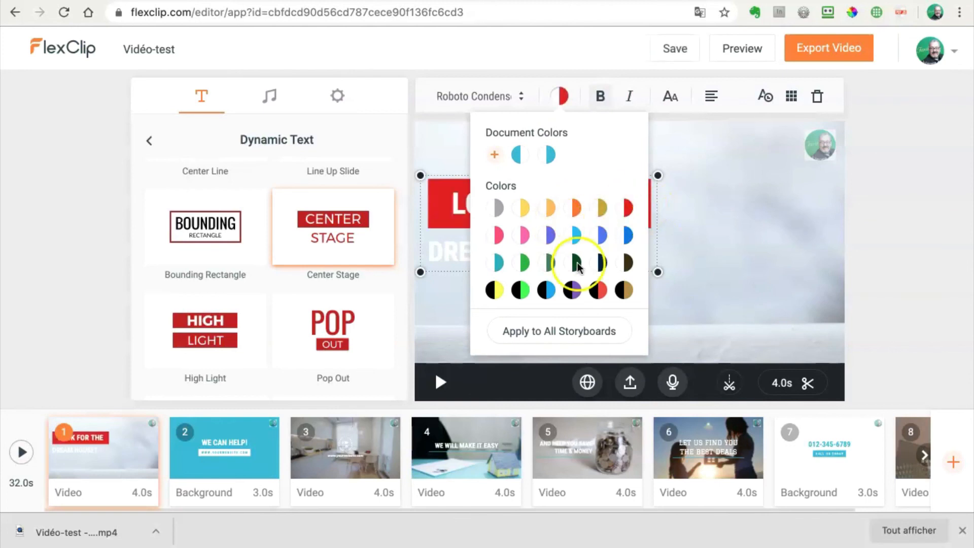
click(903, 214)
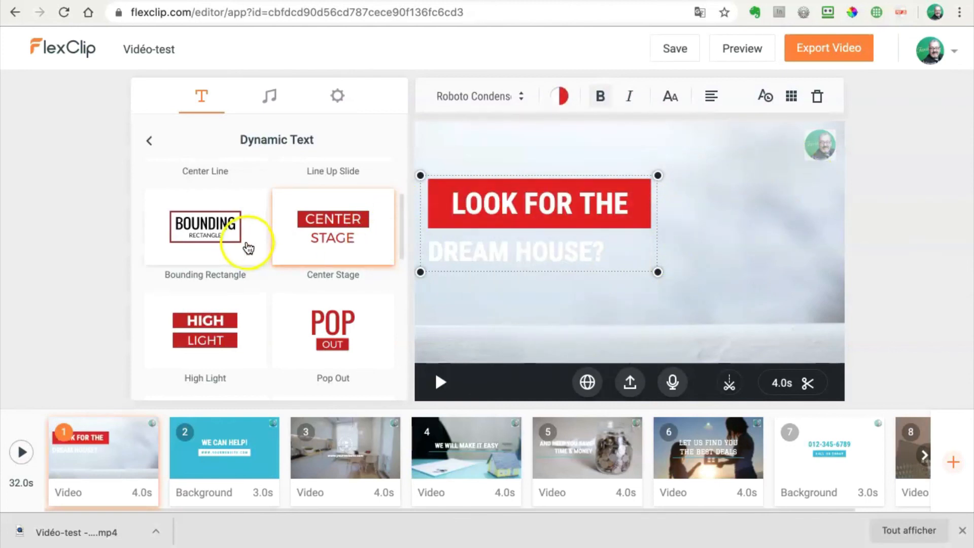
Step: Try the Pop Out, High Light and Bounding Rectangle dynamic text styles on the title
click(330, 324)
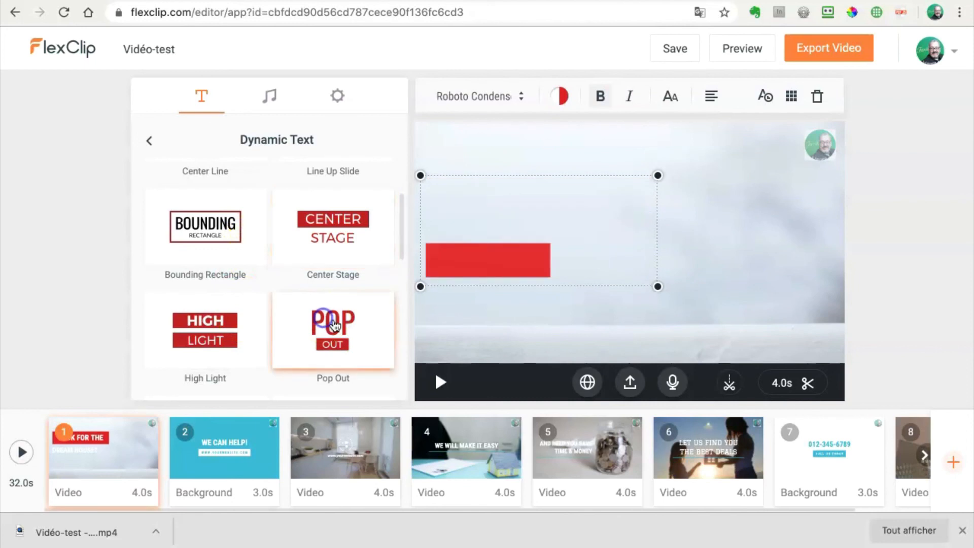
click(242, 324)
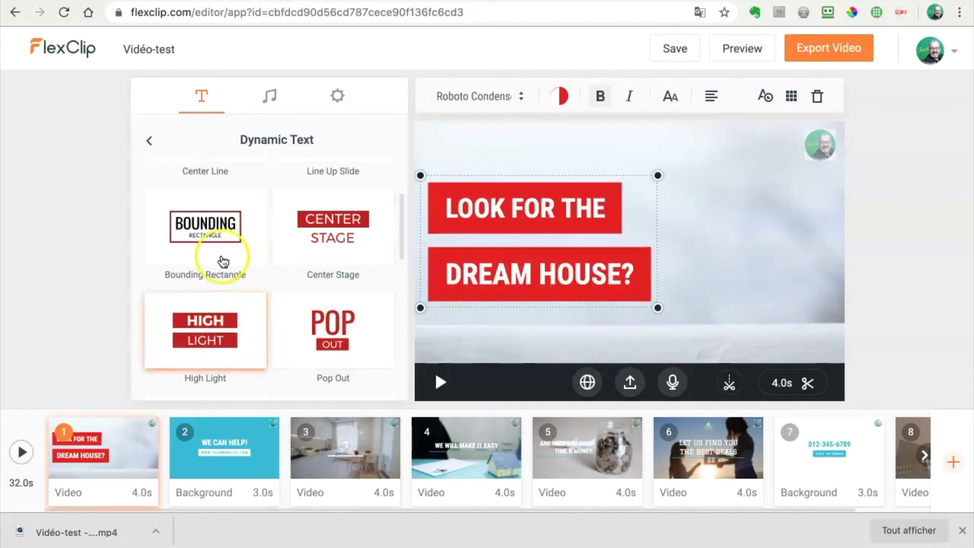
click(209, 229)
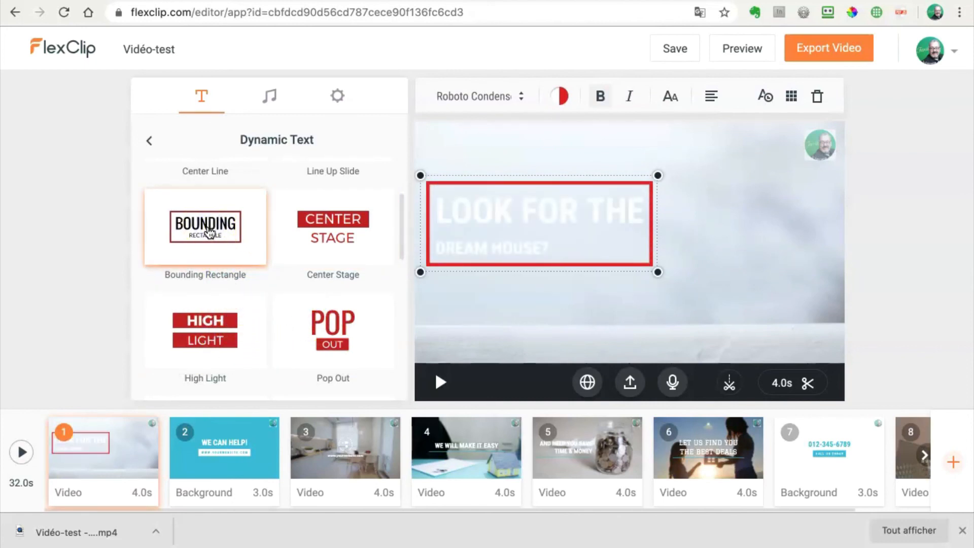
Step: Apply the Bottom Up Down simple text style to the title and add the Rectangle Spread Out overlay to the first scene
click(149, 141)
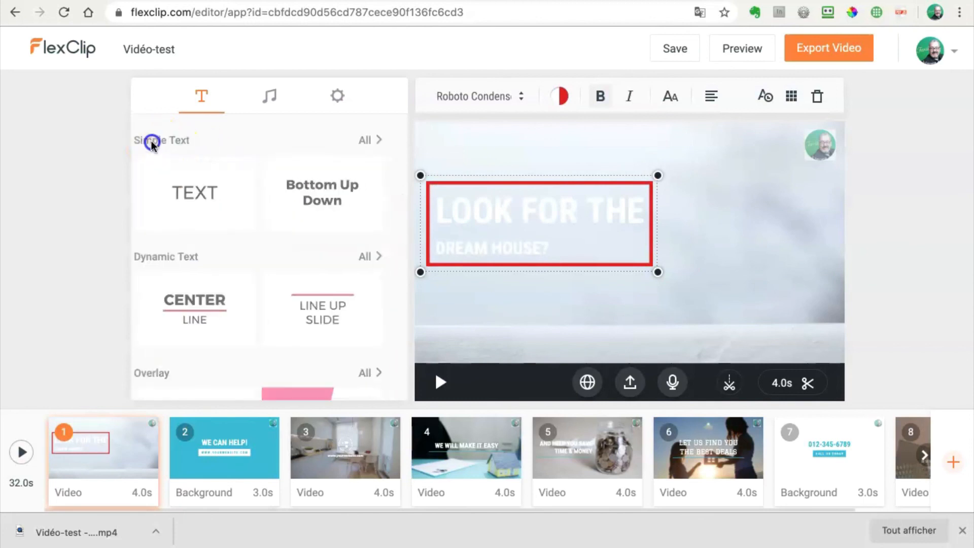
click(327, 201)
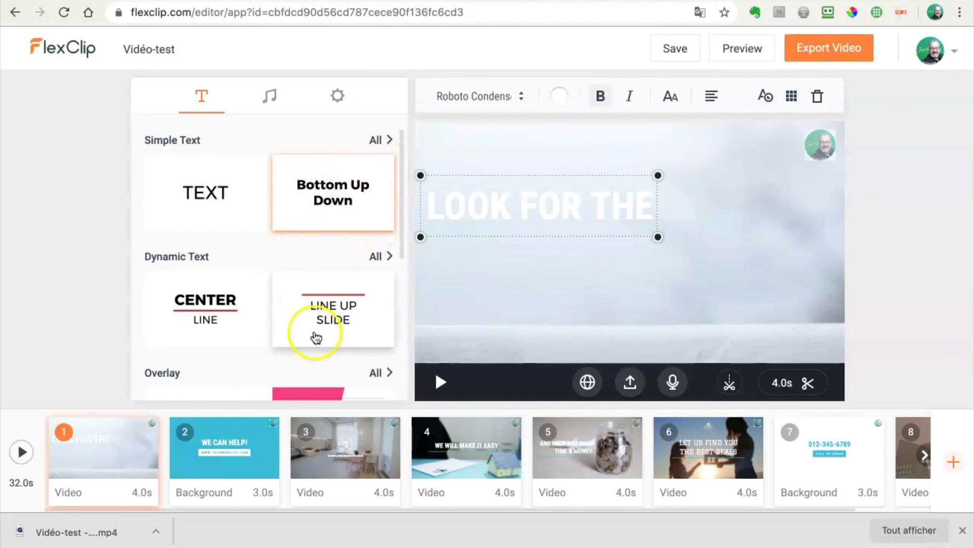
scroll(315, 337, down, 2)
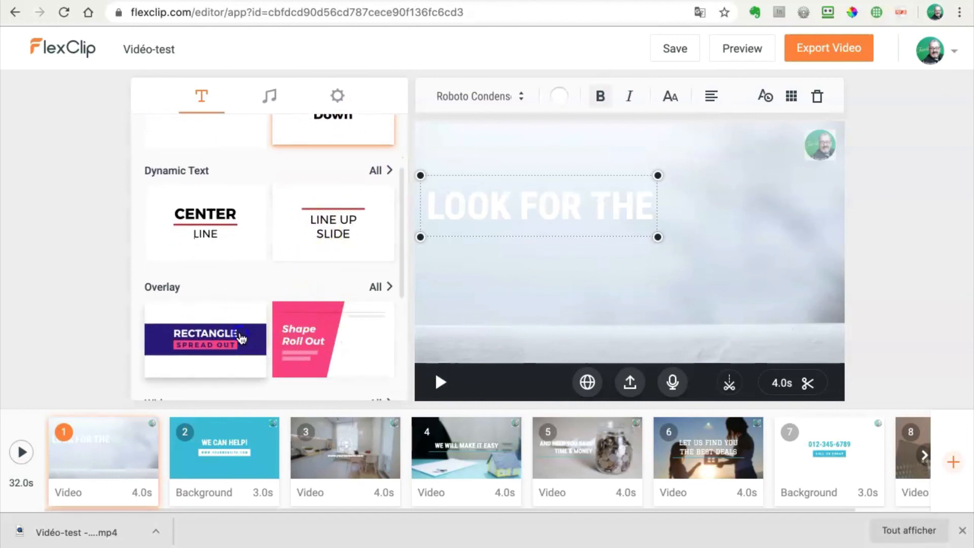
click(208, 337)
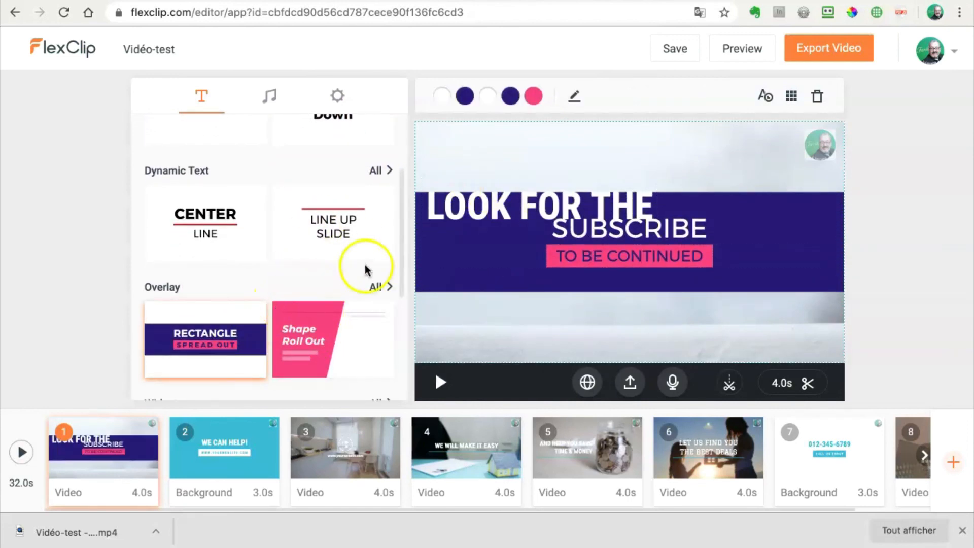
click(887, 143)
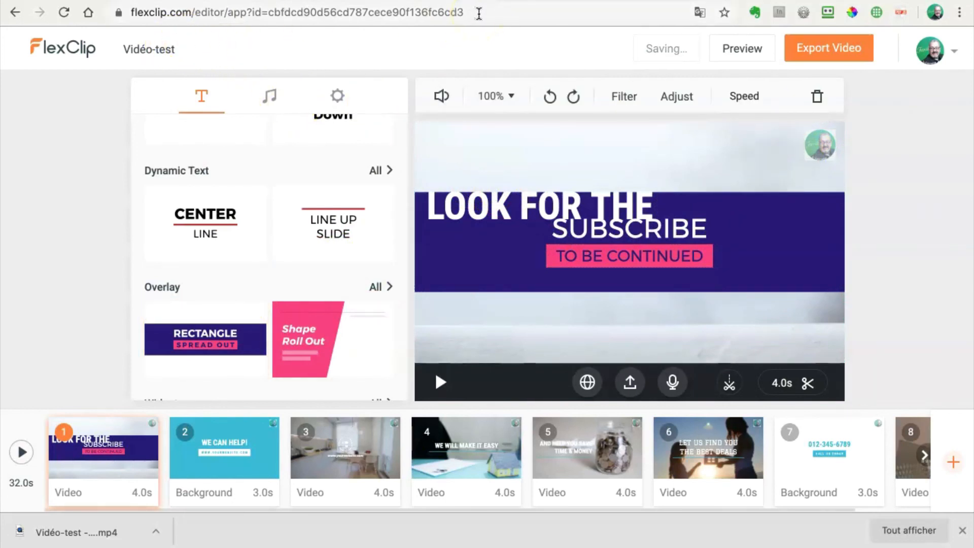
click(485, 17)
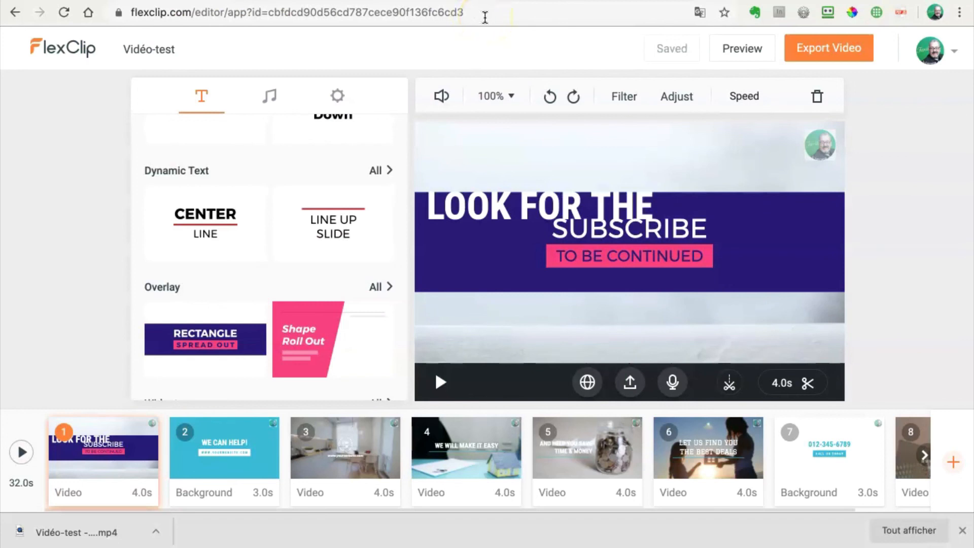